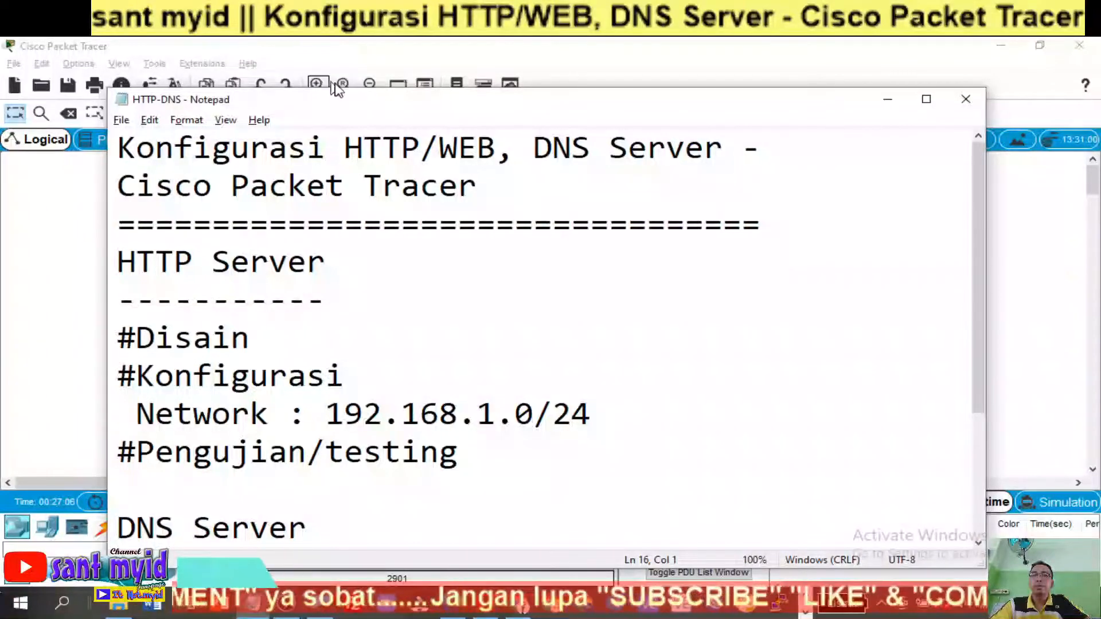
Step: Review the HTTP-DNS notes for the design, configuration and testing tasks of the HTTP and DNS servers
drag(376, 109, 302, 68)
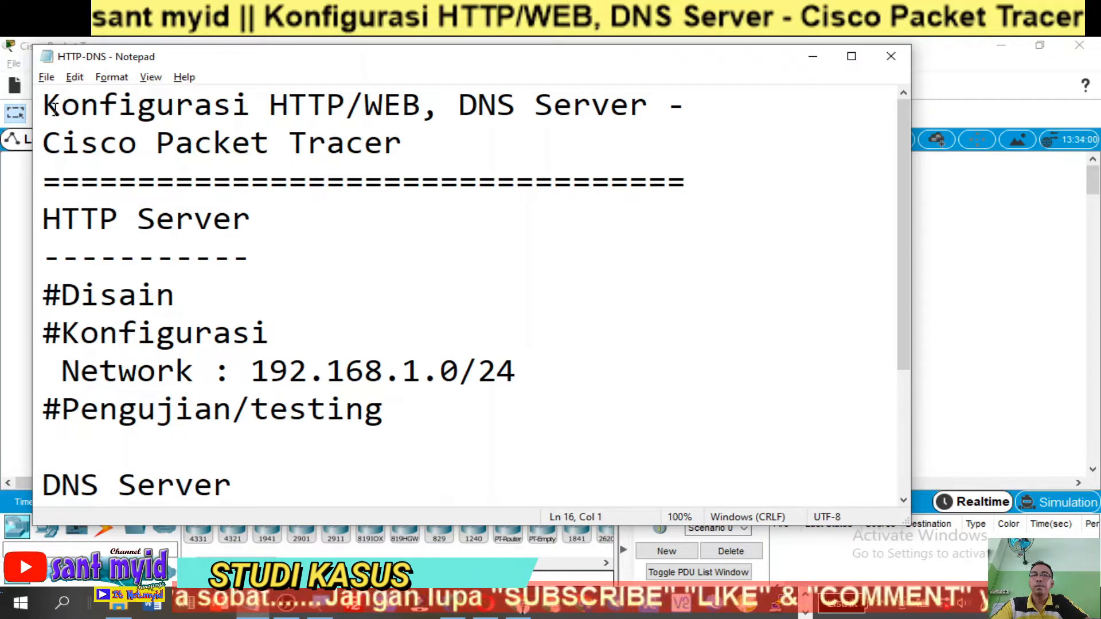
drag(51, 109, 633, 143)
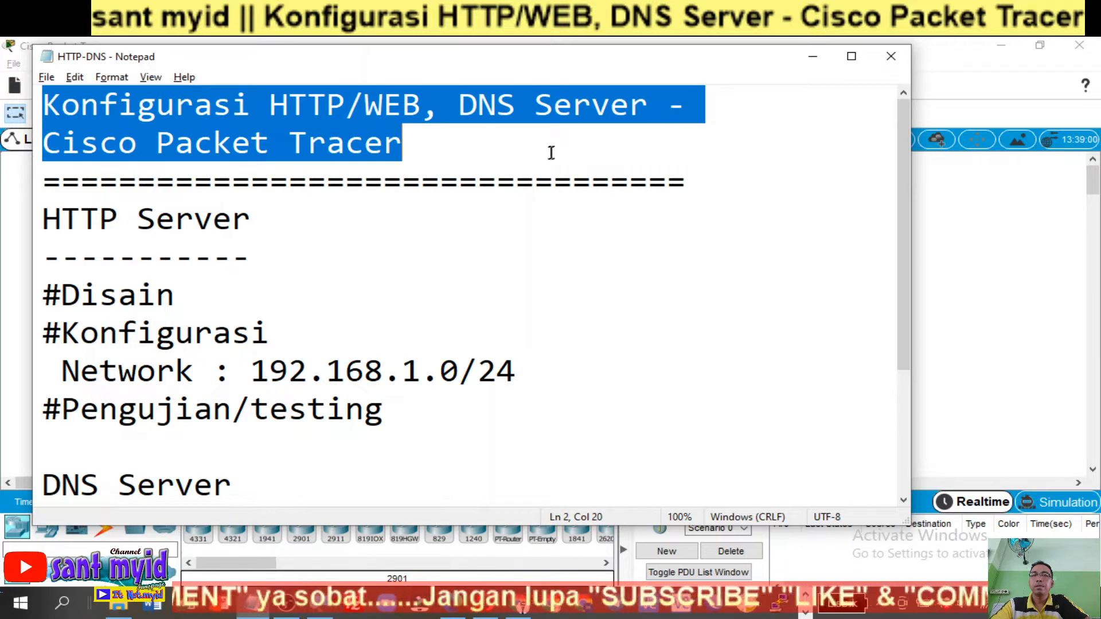
drag(42, 219, 251, 226)
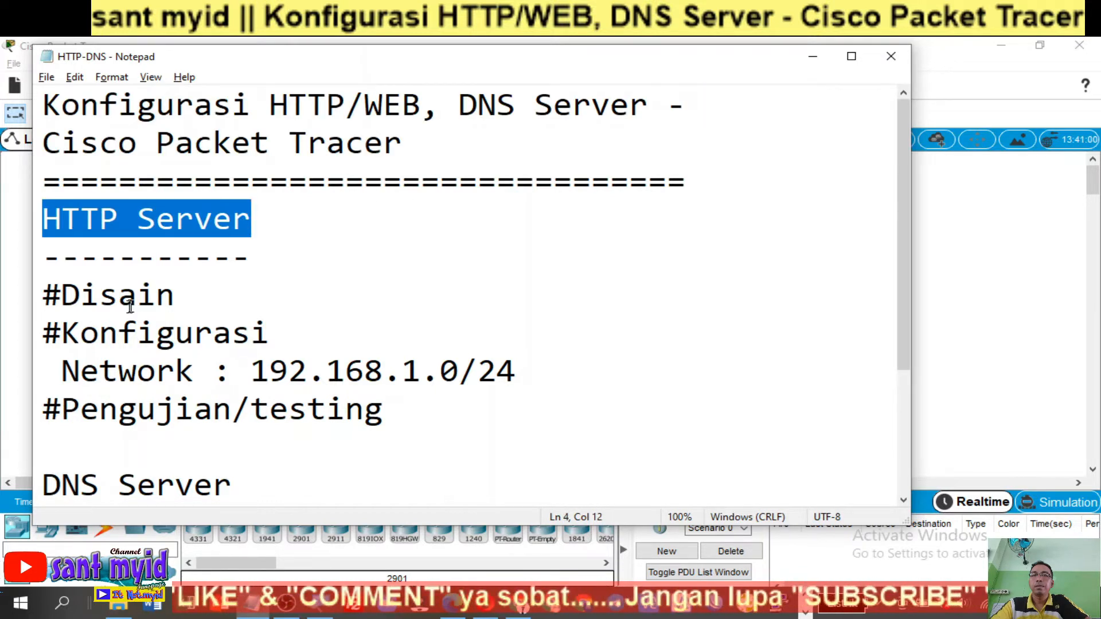
drag(43, 297, 167, 300)
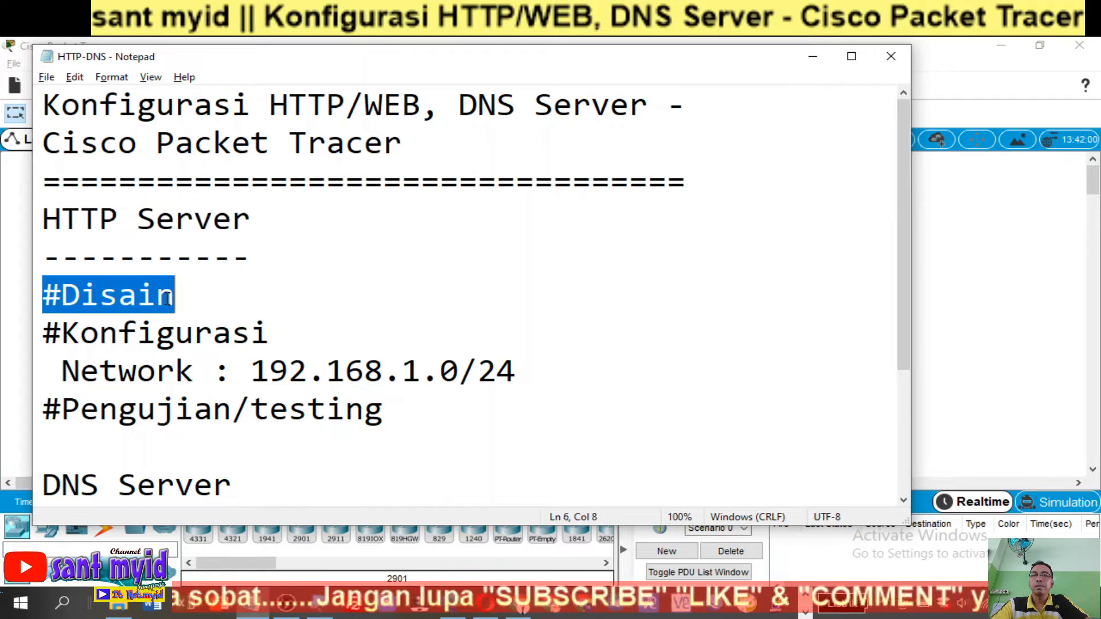
drag(43, 334, 278, 344)
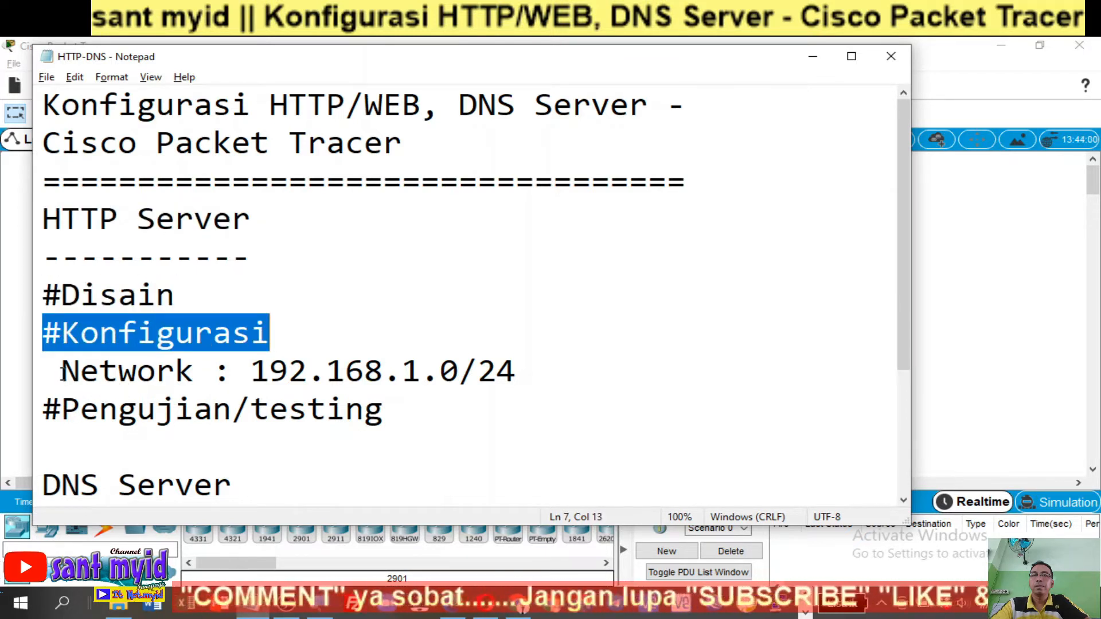
drag(61, 373, 563, 367)
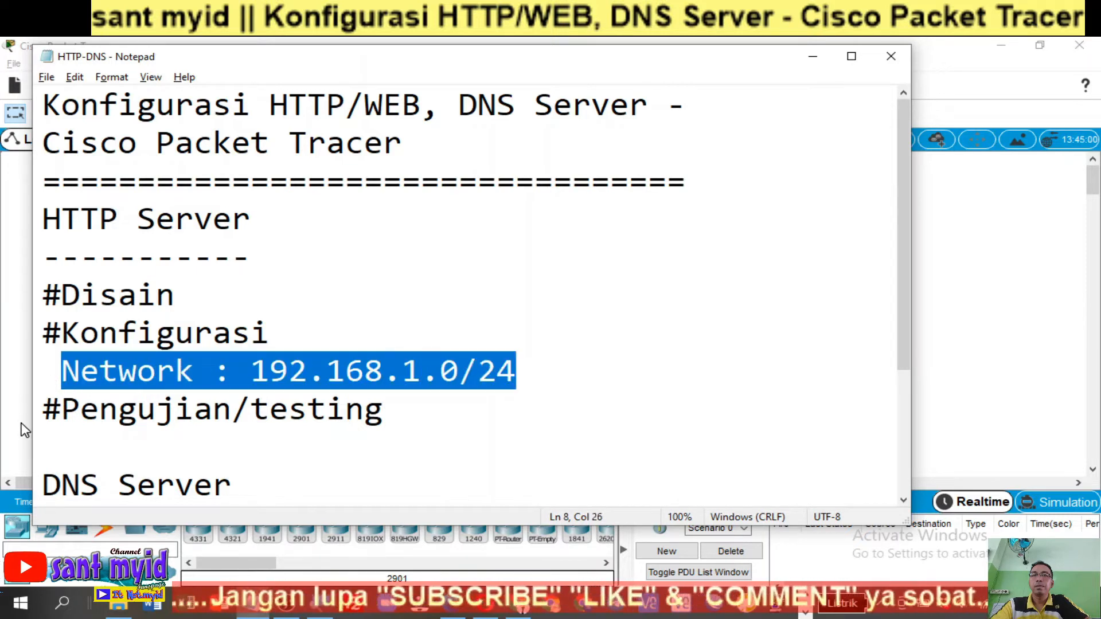
drag(43, 409, 430, 405)
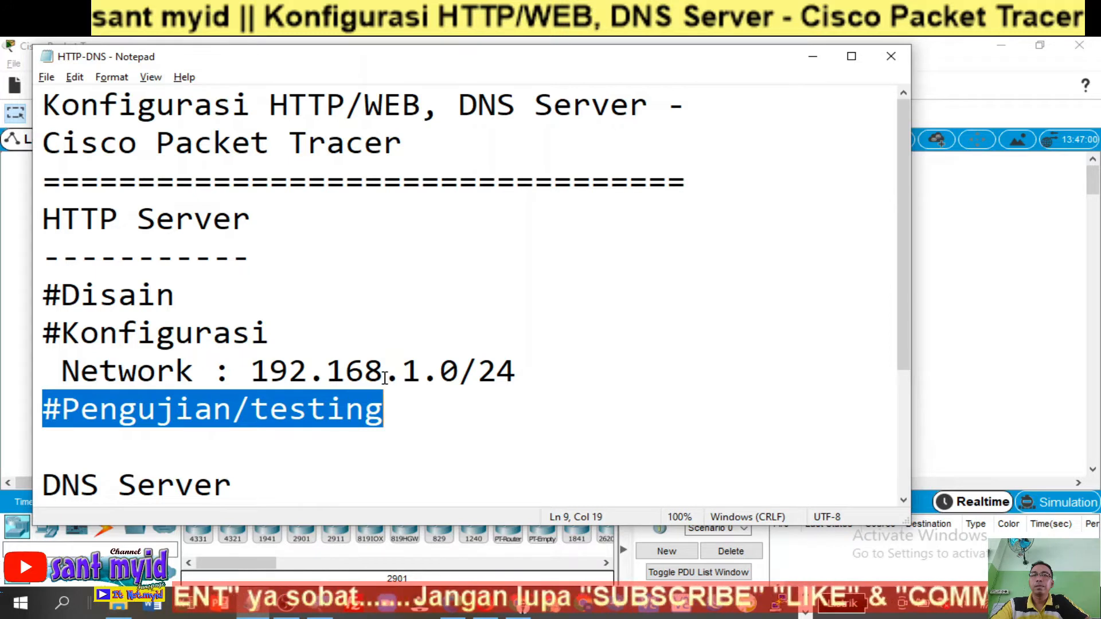
click(408, 287)
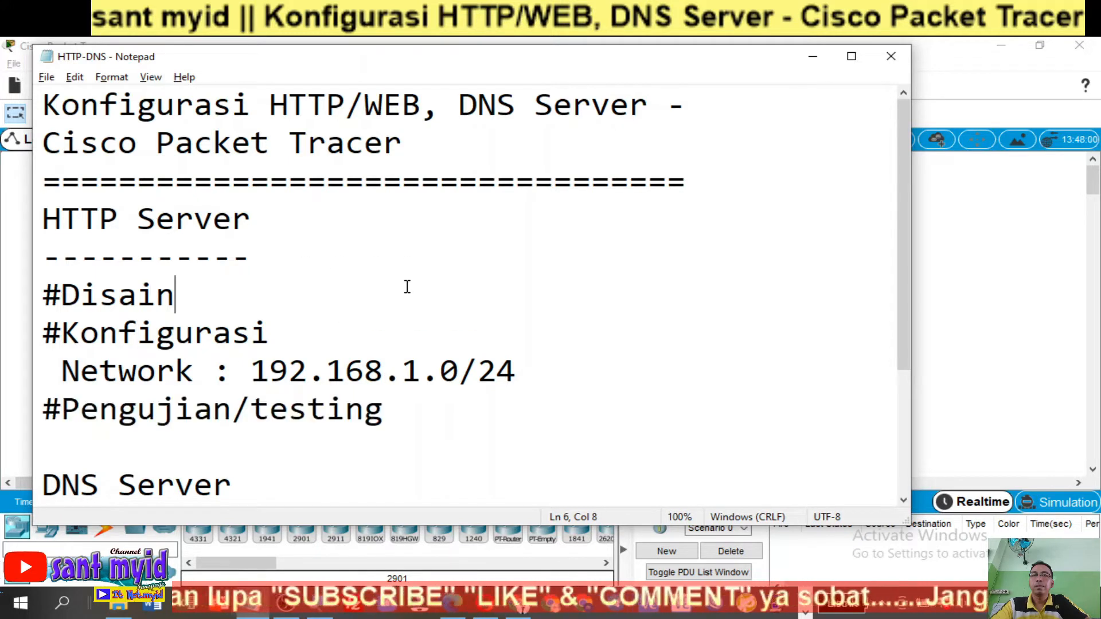
drag(42, 221, 256, 230)
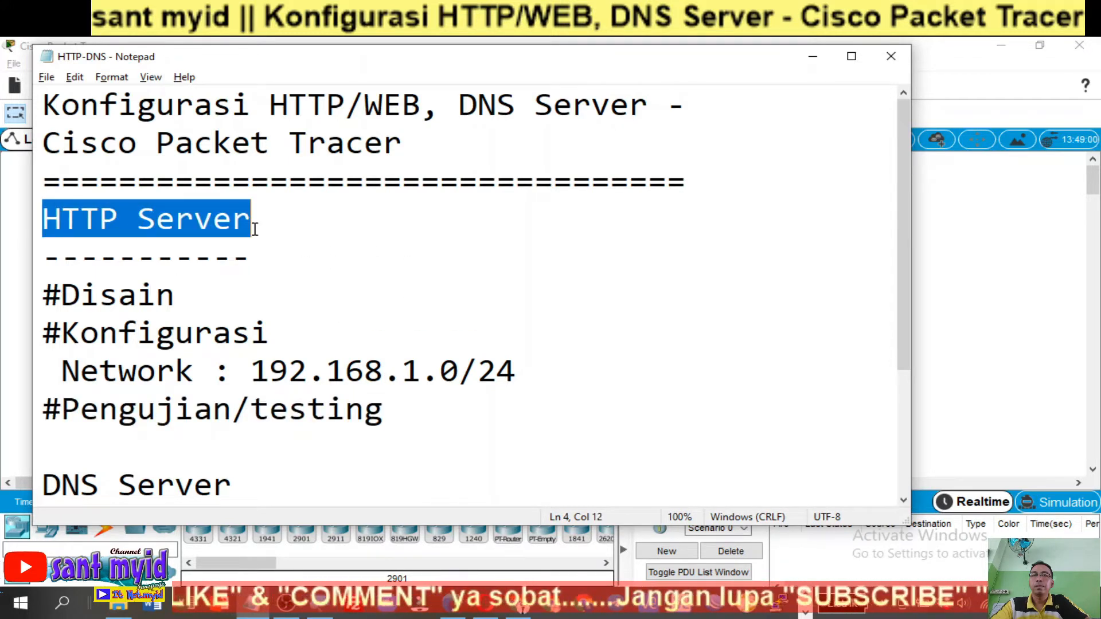
click(378, 290)
scroll(378, 291, down, 2)
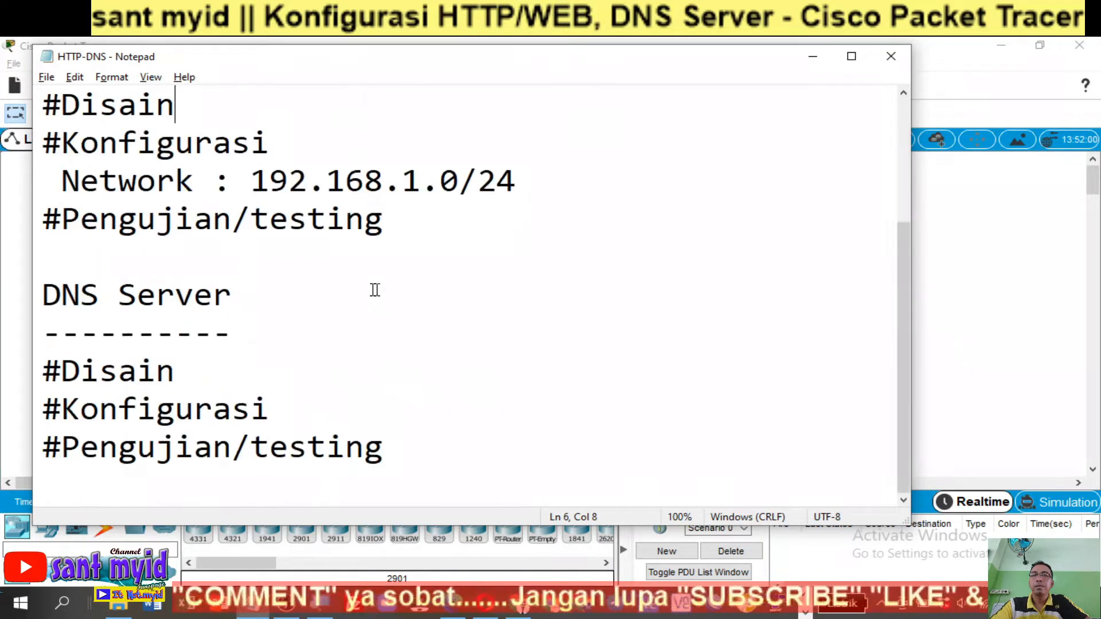
drag(49, 296, 223, 323)
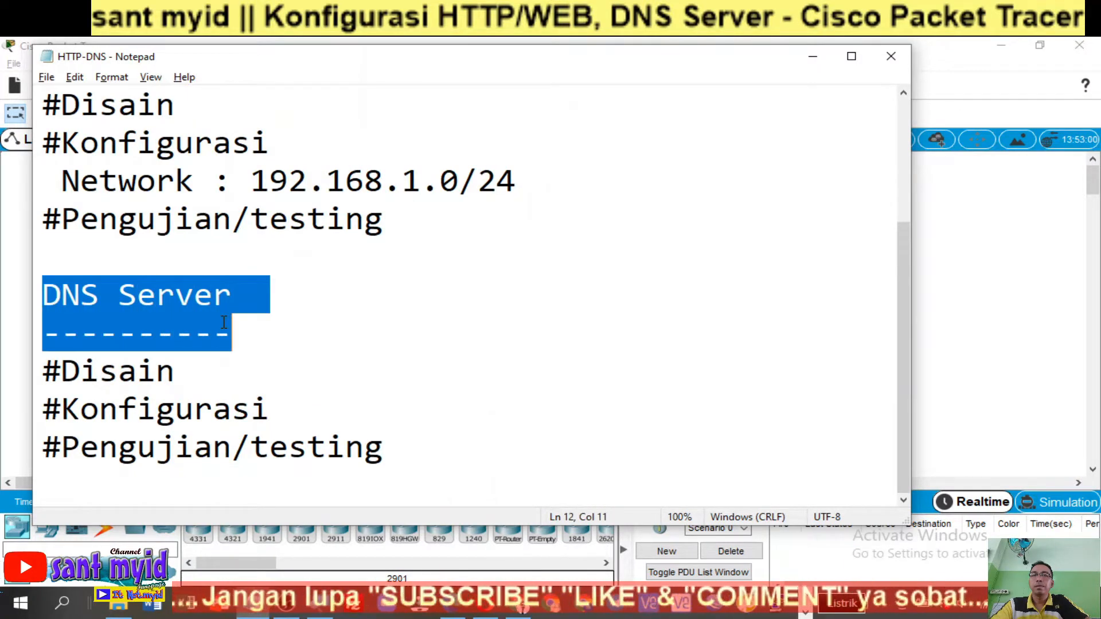
drag(42, 373, 403, 445)
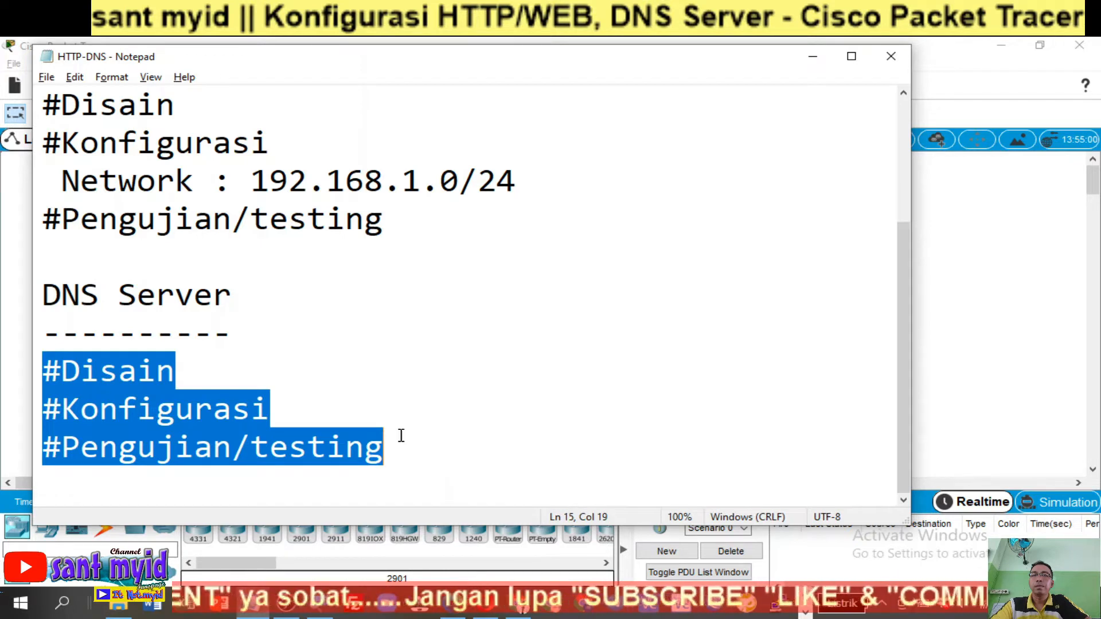
scroll(402, 435, up, 2)
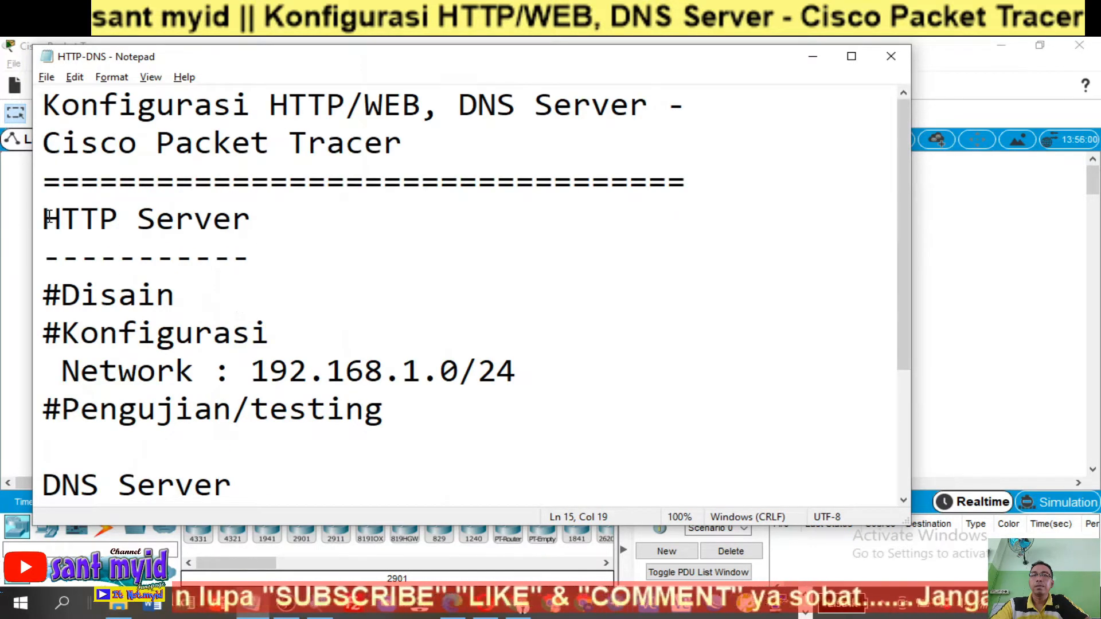
drag(50, 218, 283, 246)
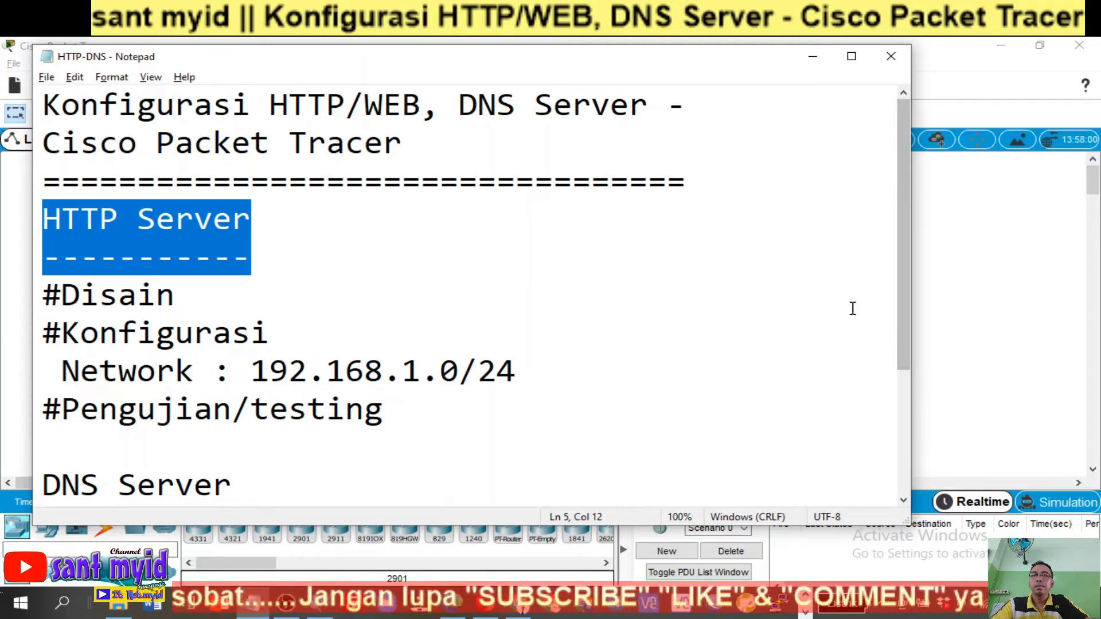
Step: Switch to Cisco Packet Tracer and place a Server-PT near the top of the workspace with a PC-PT below it
click(1002, 260)
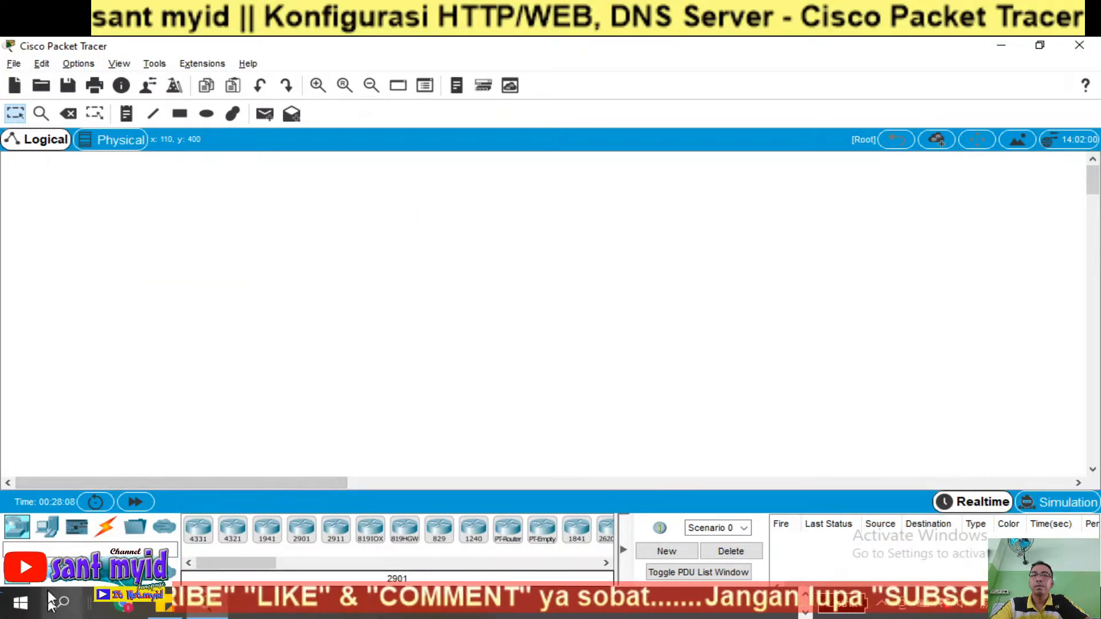
click(47, 527)
click(266, 529)
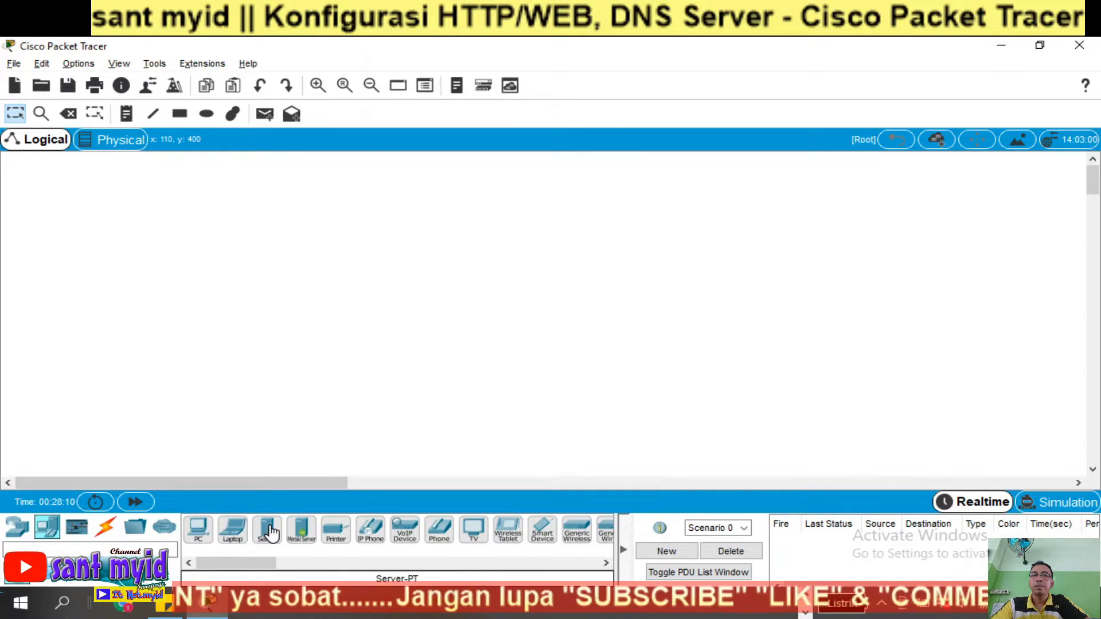
click(501, 220)
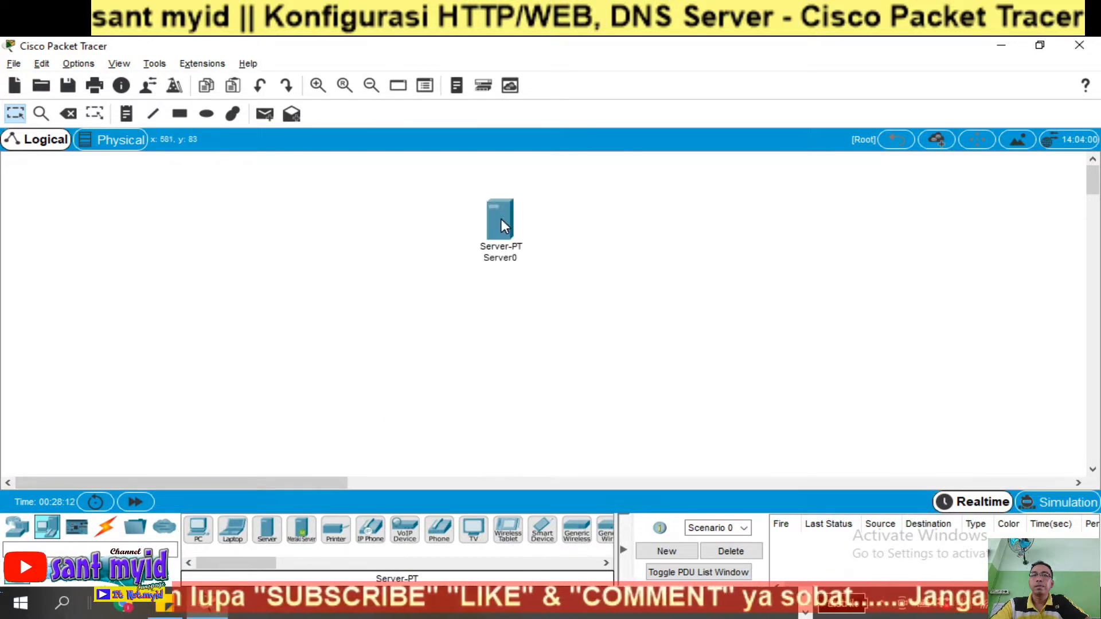
drag(510, 228, 510, 204)
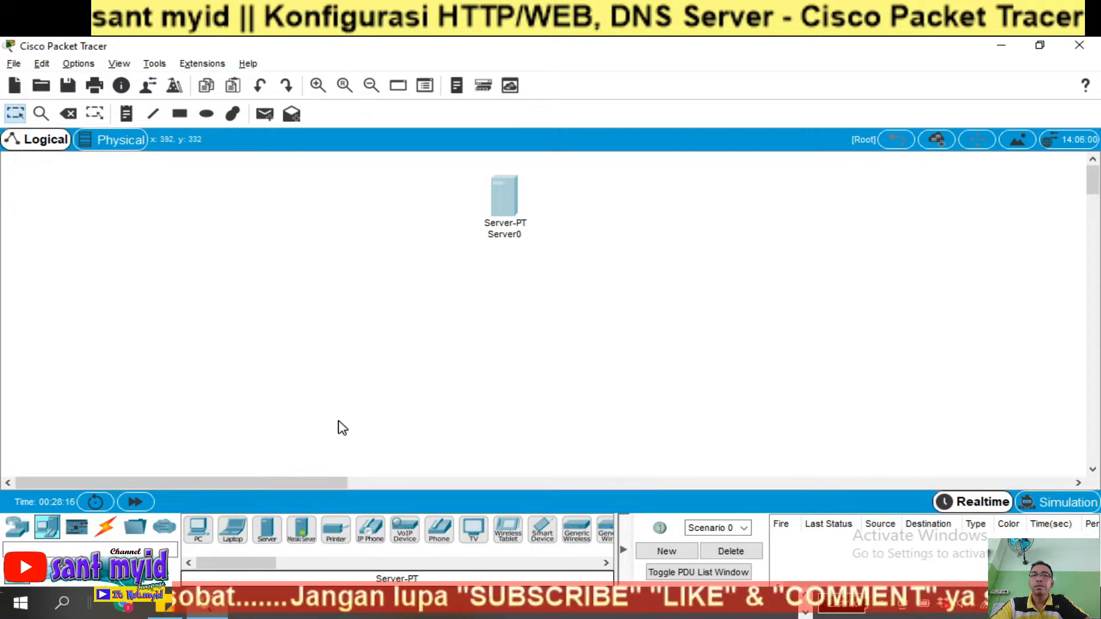
click(202, 539)
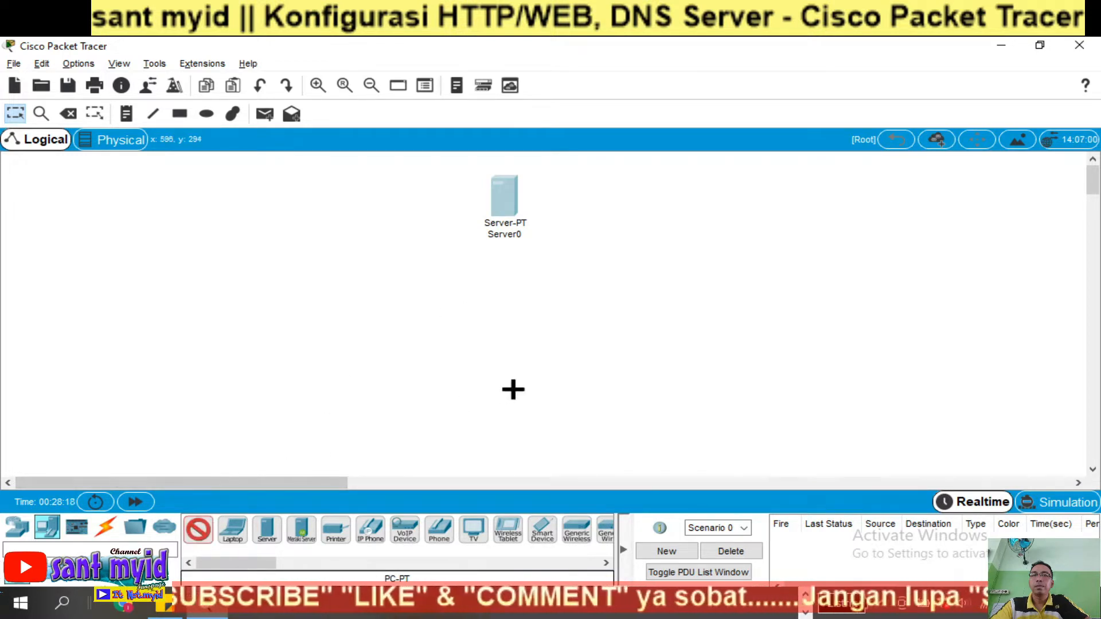
click(501, 365)
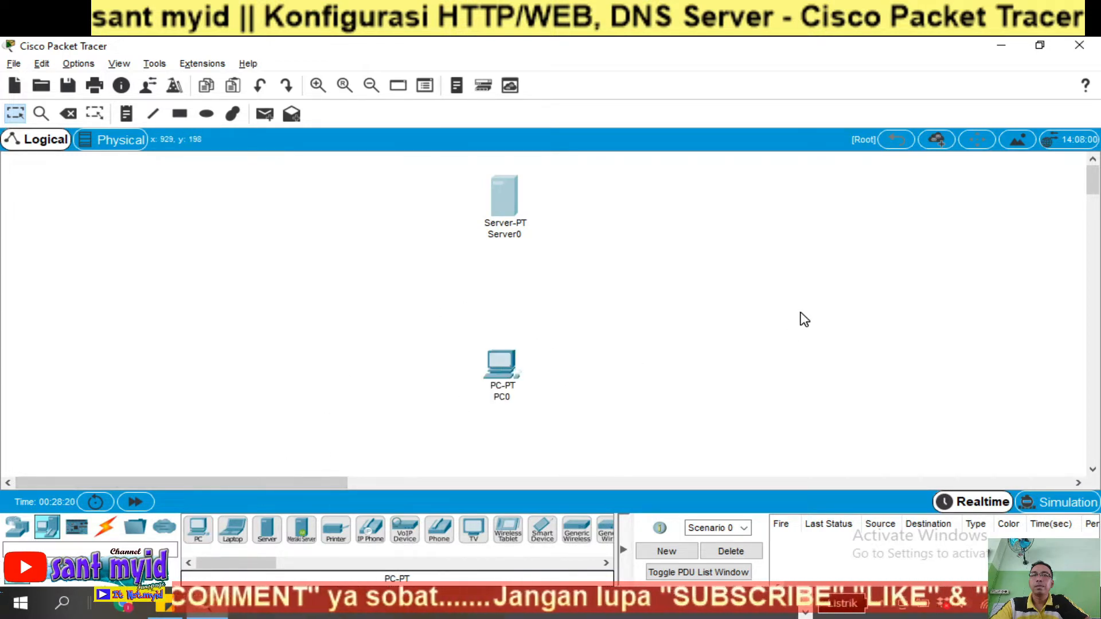
Step: Connect the server to the PC with a copper cross-over cable and move the server to the PC's upper left
click(112, 532)
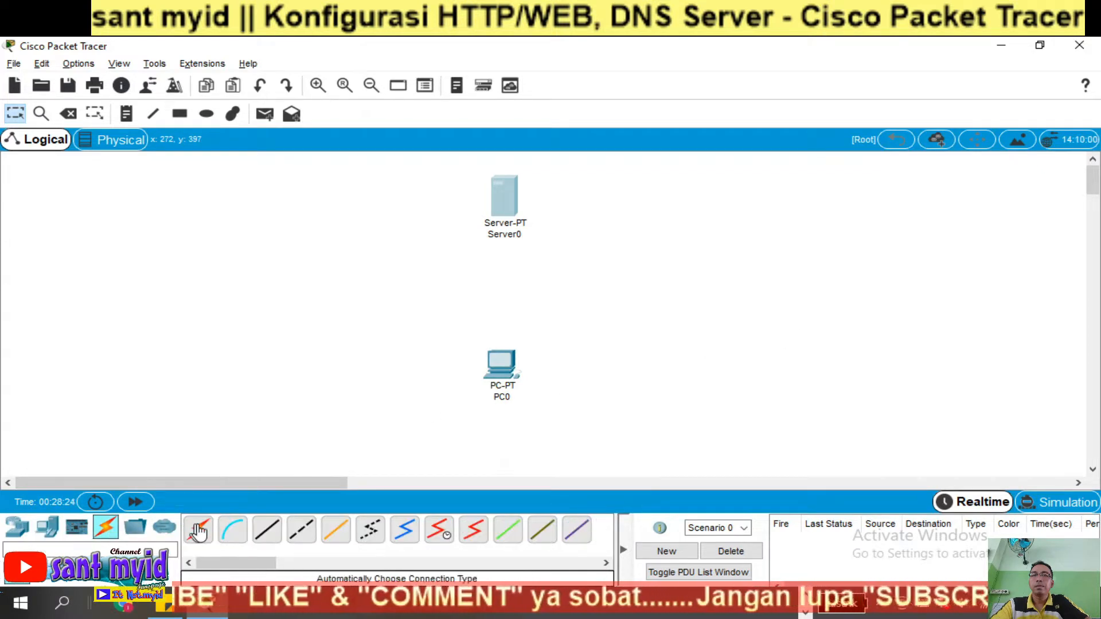
click(304, 544)
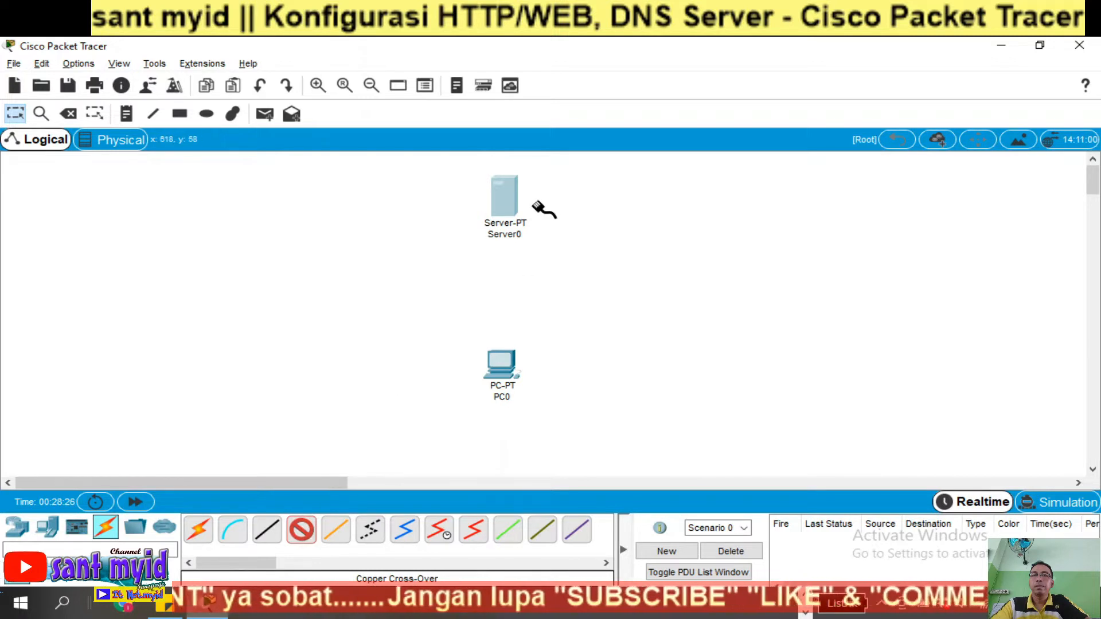
click(508, 209)
click(559, 212)
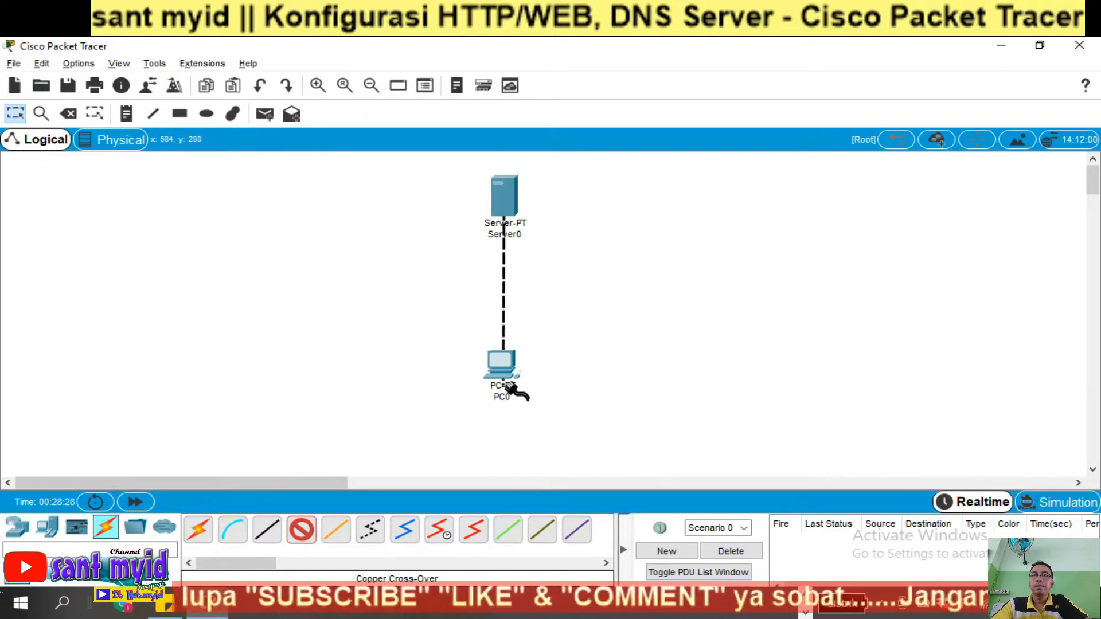
click(504, 370)
click(556, 427)
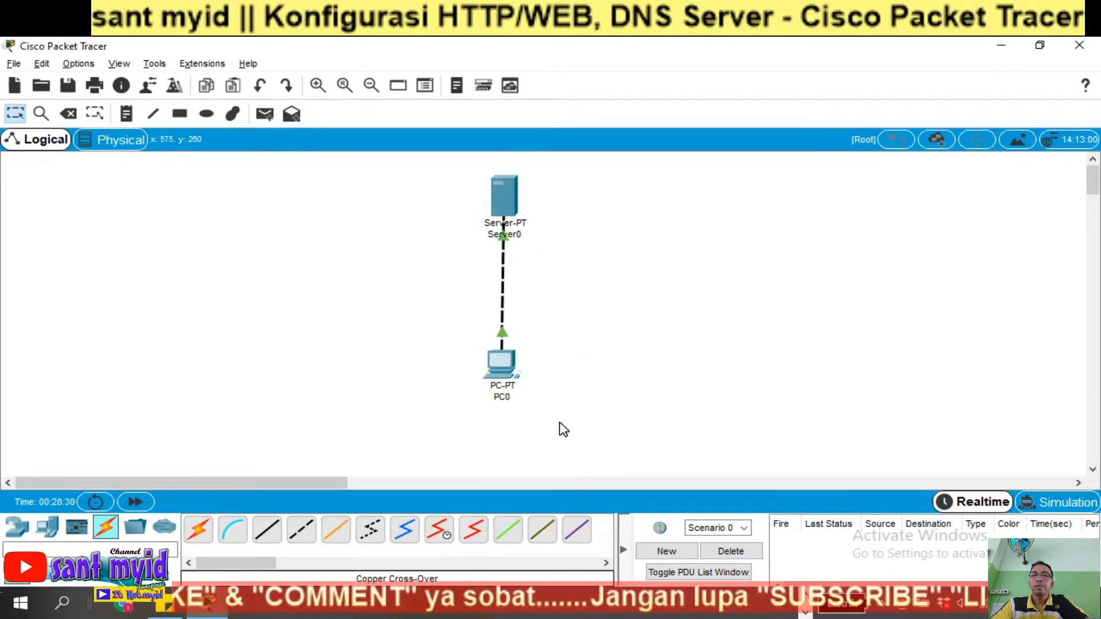
drag(519, 208, 247, 249)
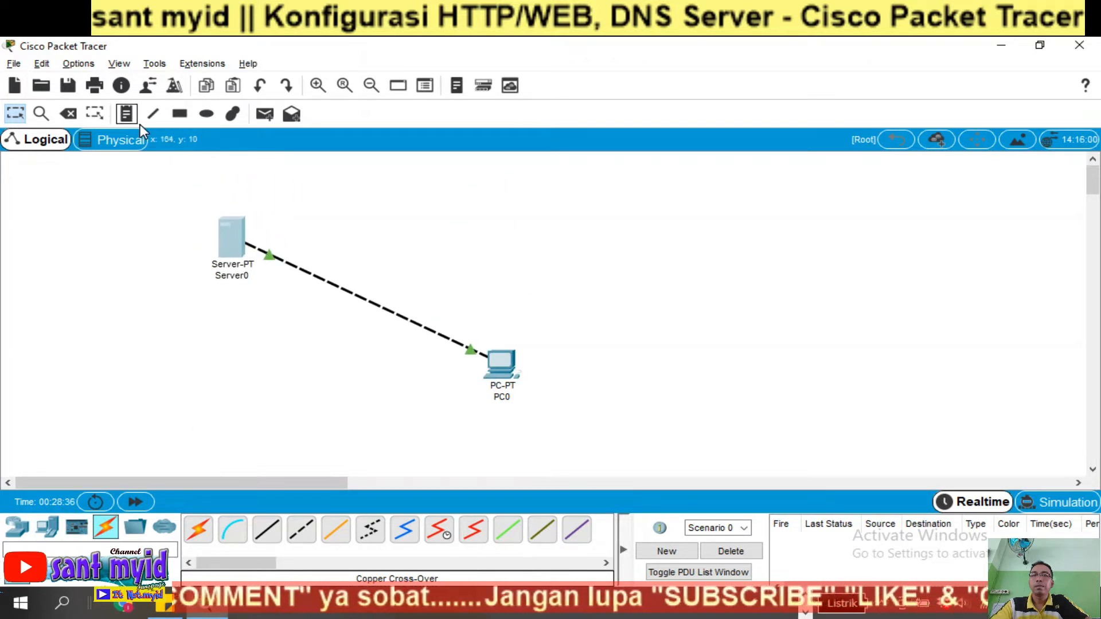
Step: Add the note "NETWORK : 192.168.1.0/24" above the cable between the server and the PC
click(127, 114)
click(405, 259)
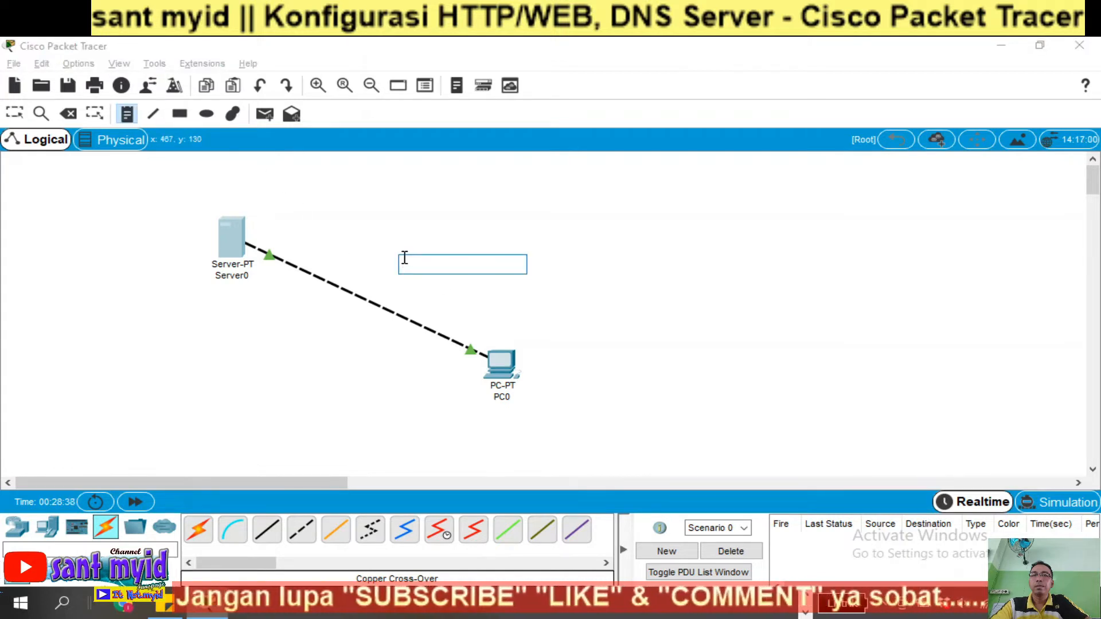
text(n)
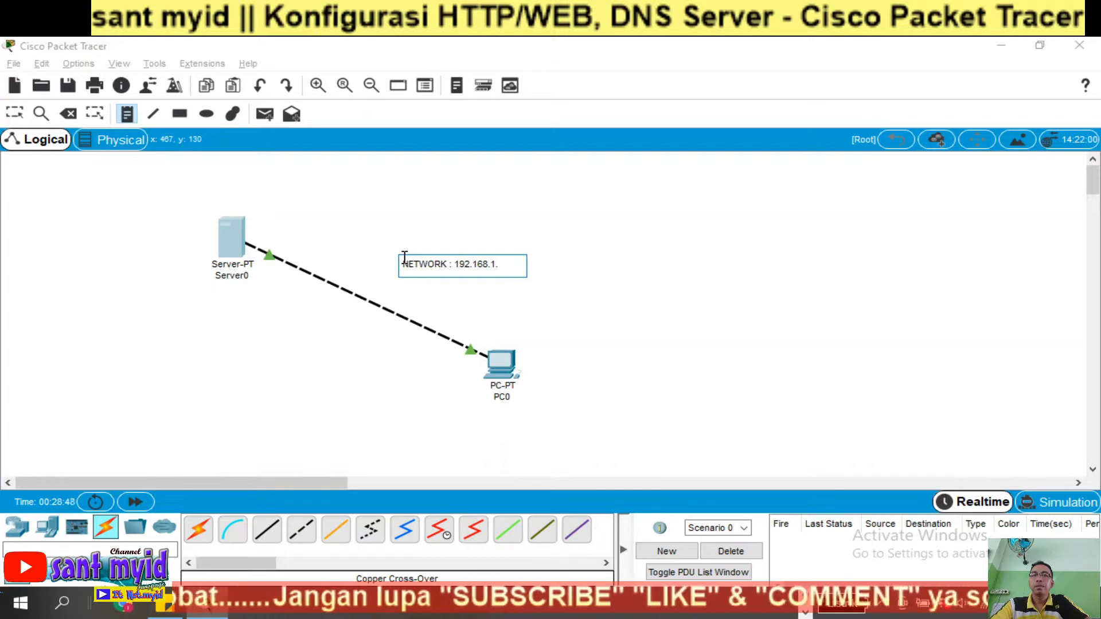
text(4)
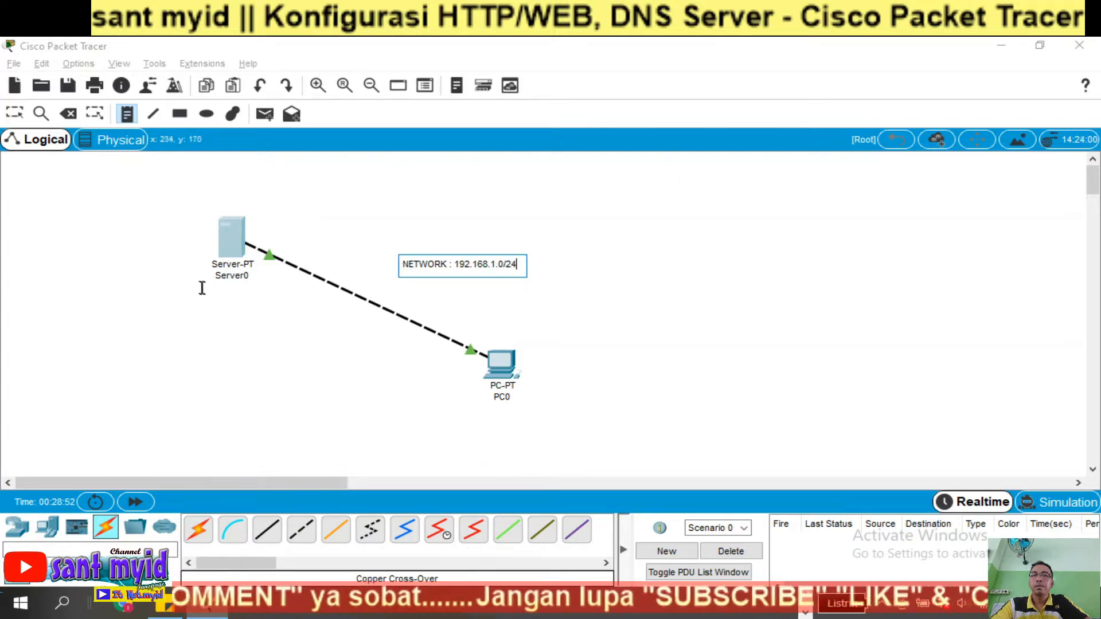
click(228, 276)
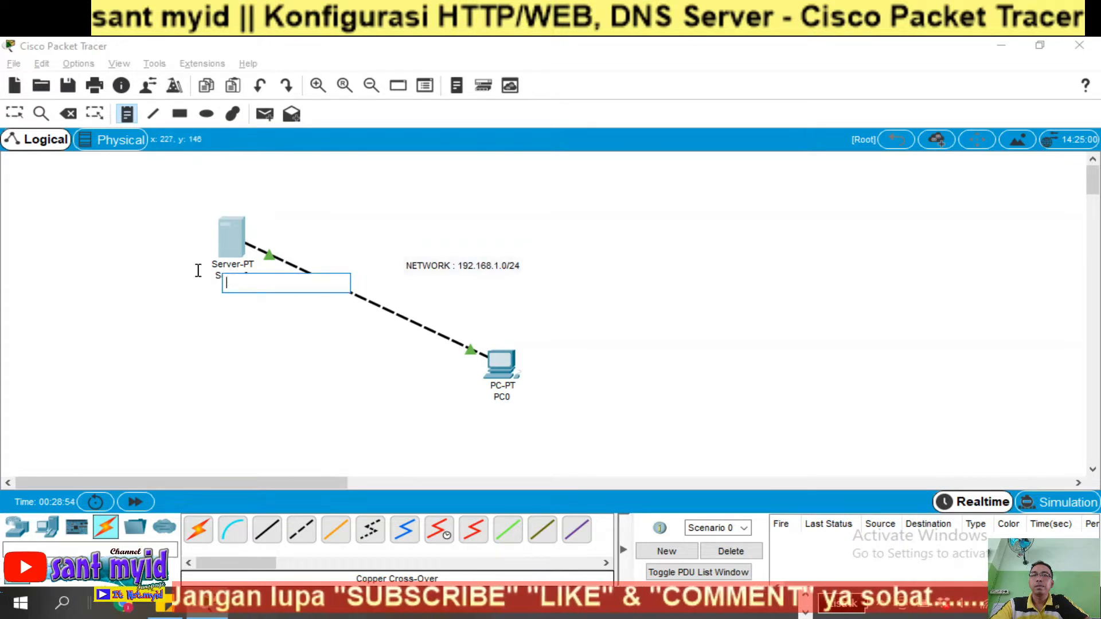
click(226, 318)
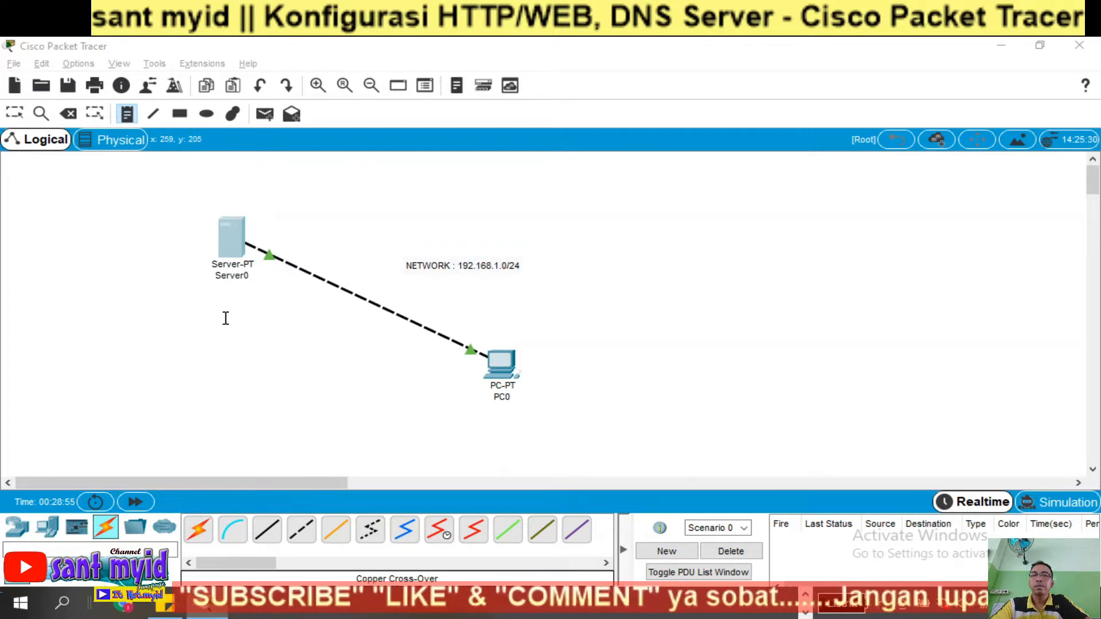
key(Escape)
Step: Rename the server's label as "SERVER HTTP & DNS"
click(251, 276)
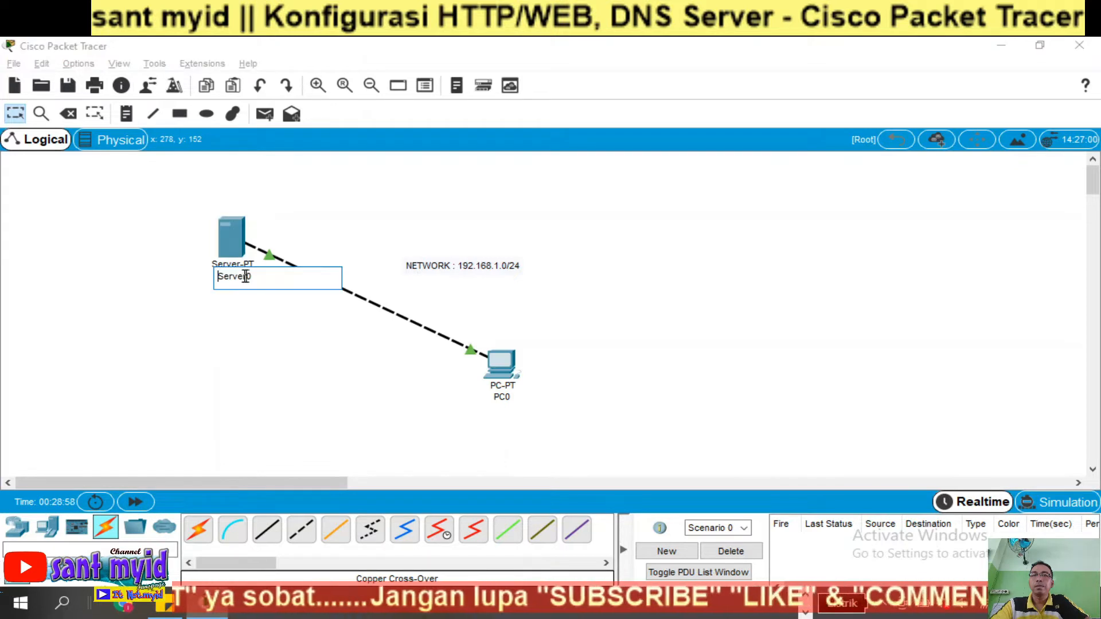
drag(254, 276, 166, 264)
text(SERVER HTTP & DNS)
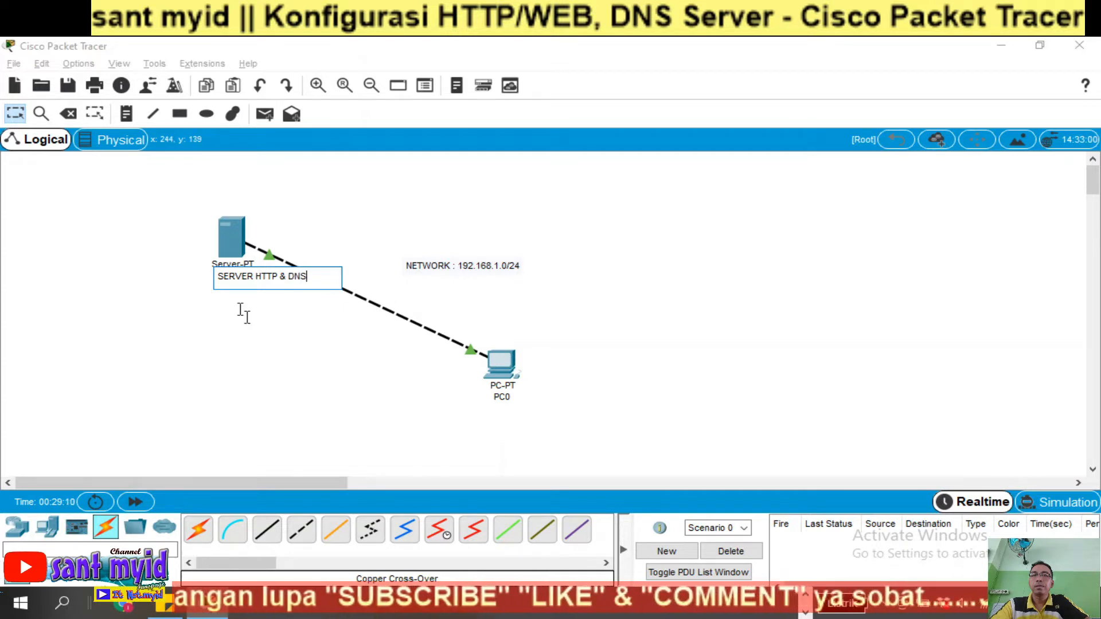
click(284, 385)
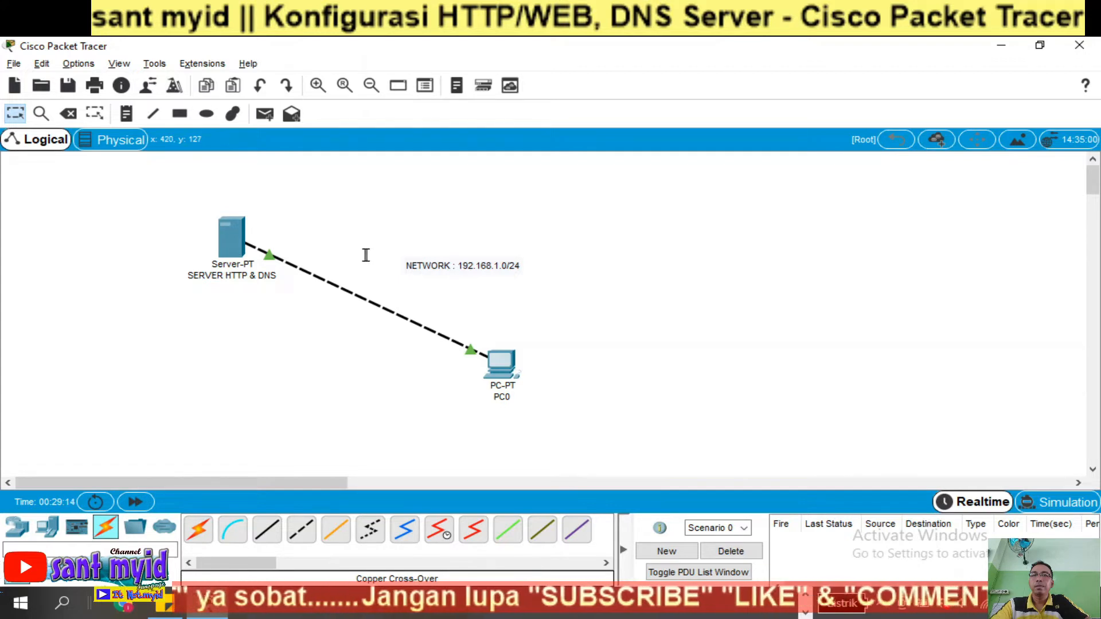
Step: Configure PC0's static IP address as 192.168.1.10 with subnet mask 255.255.255.0 and return to the workspace
click(500, 378)
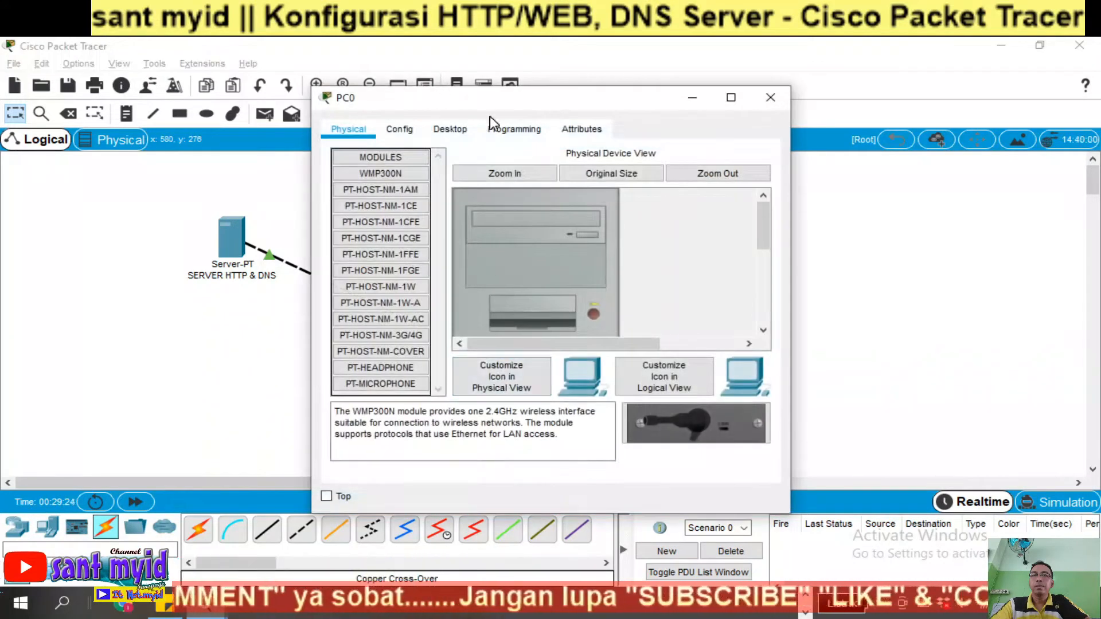
click(449, 133)
click(402, 179)
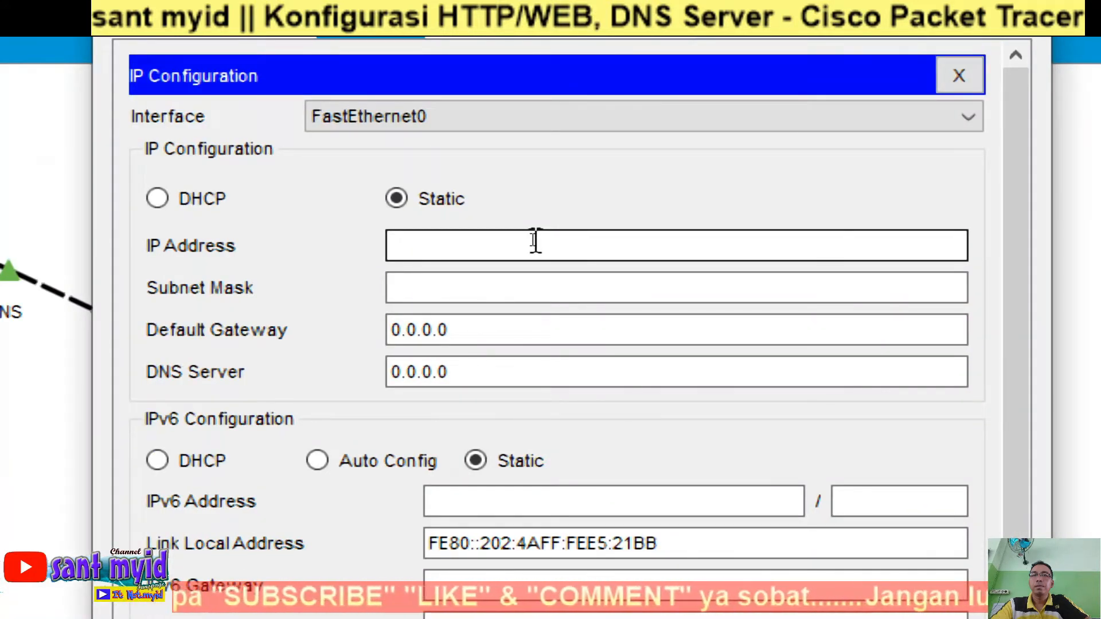
click(535, 241)
text(192)
text(.168)
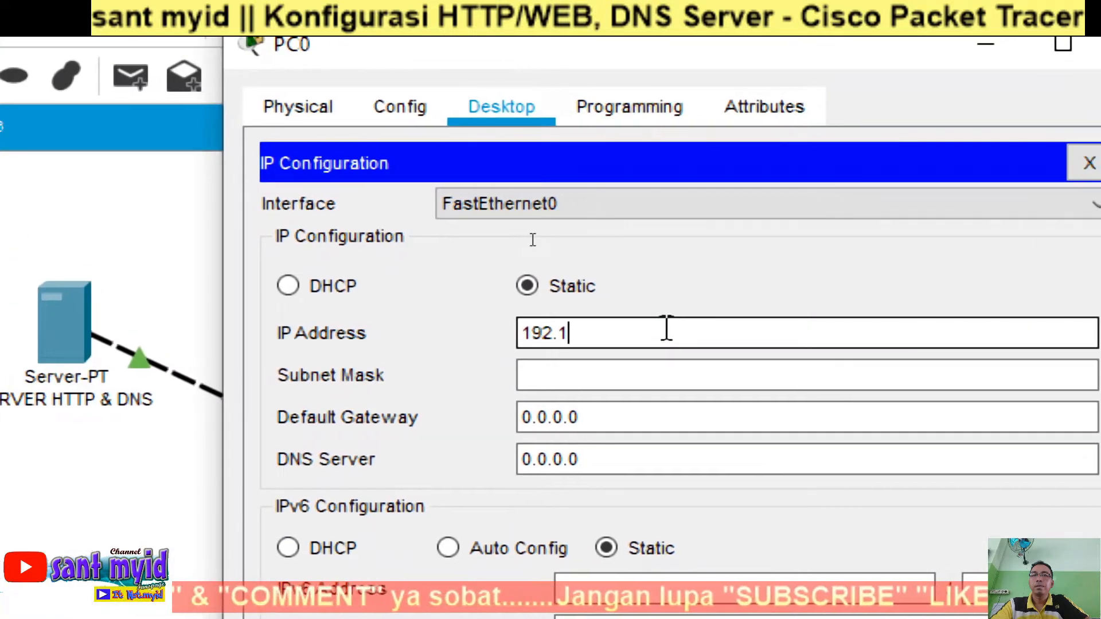
text(.1)
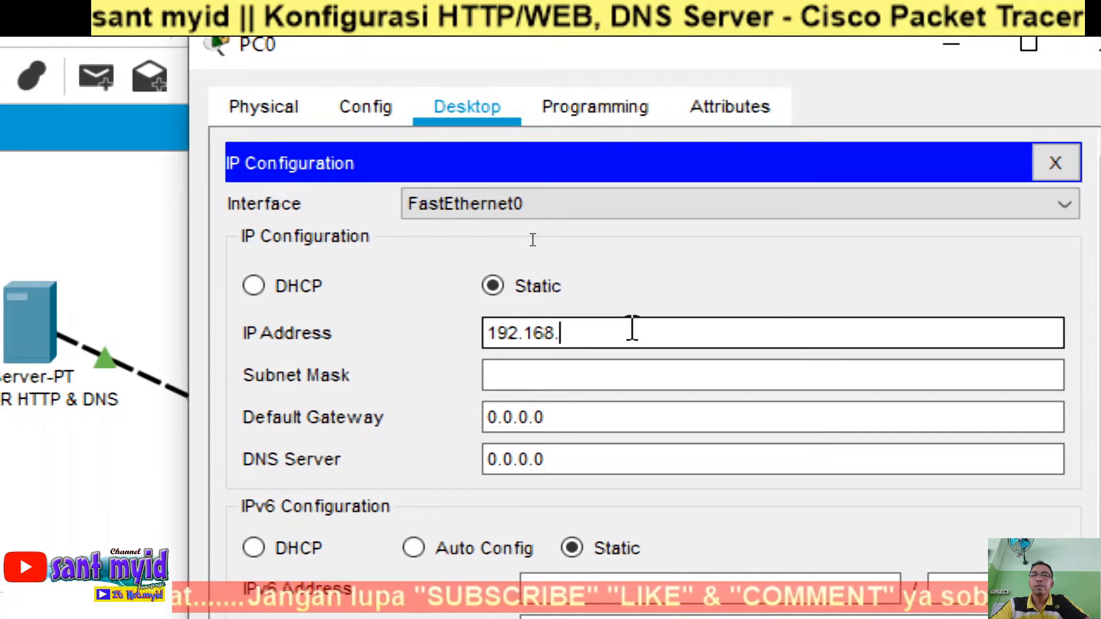
text(.)
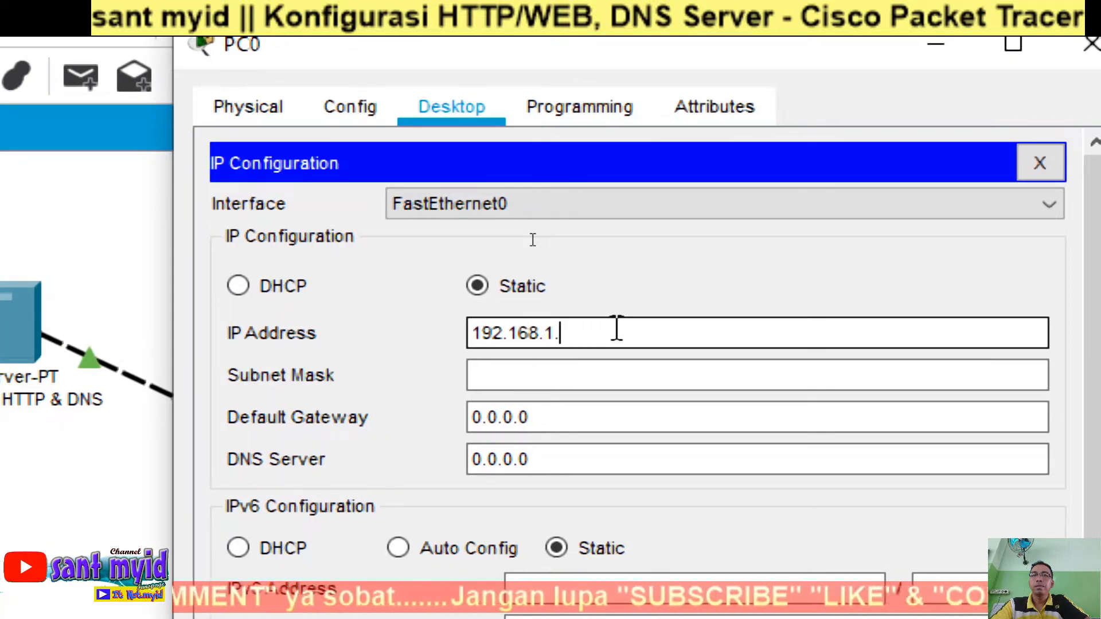
text(10)
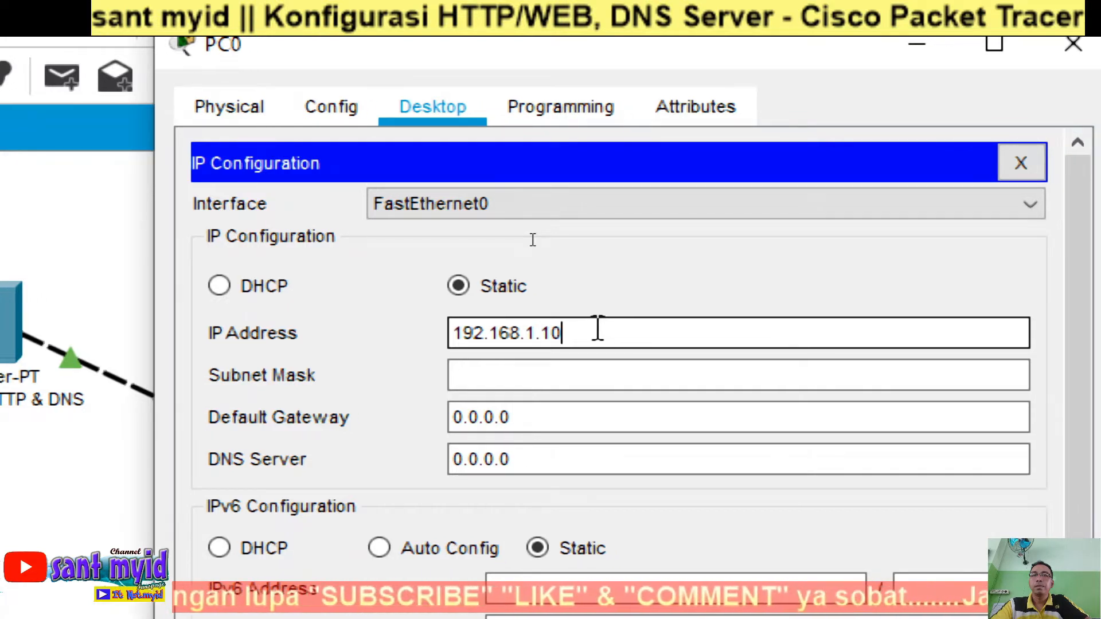
key(Tab)
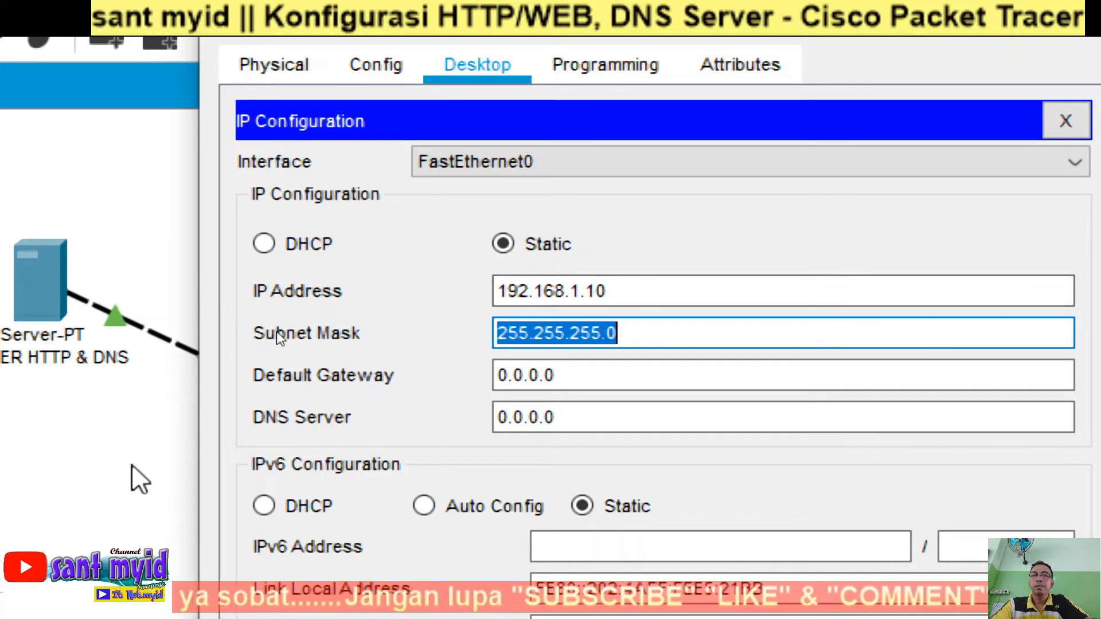
click(85, 501)
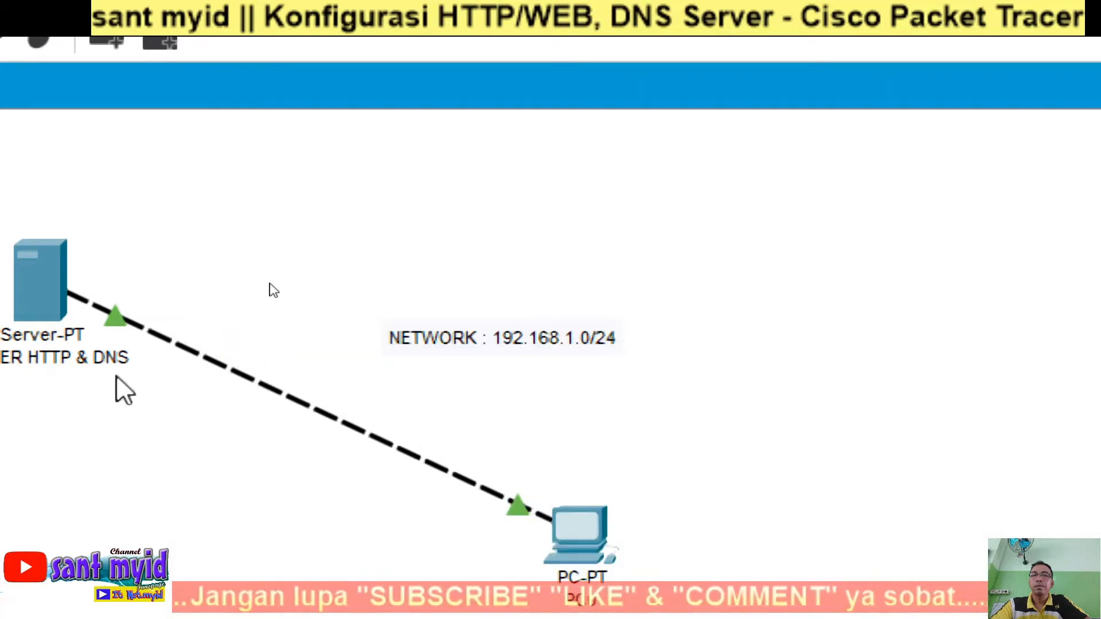
Step: Configure the server's static IP address as 192.168.1.1 with subnet mask 255.255.255.0 and return to the workspace
click(44, 280)
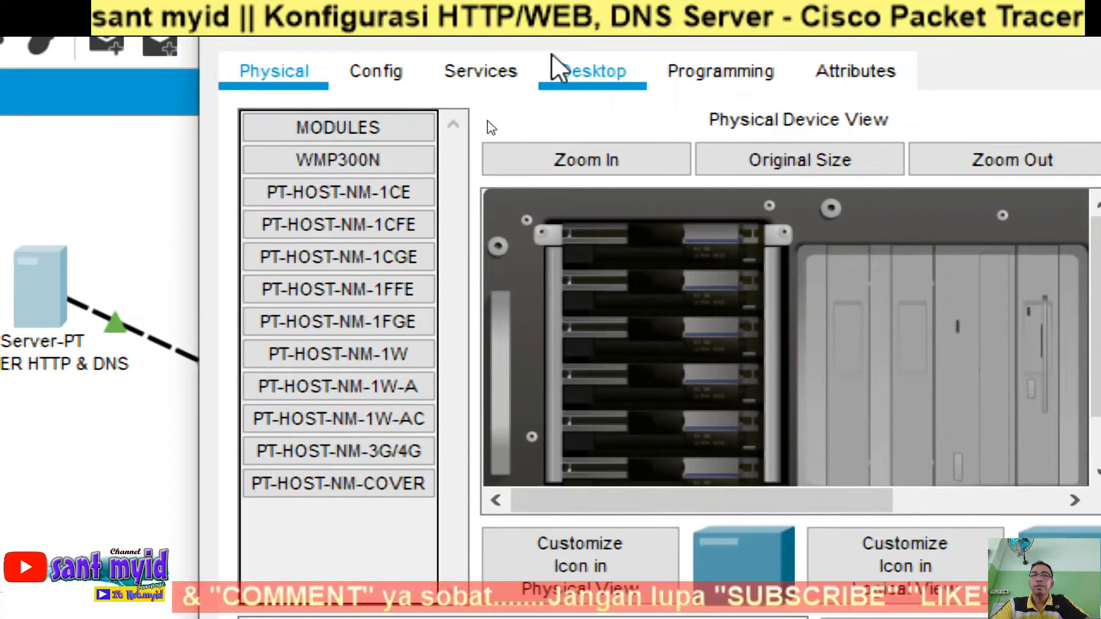
click(585, 70)
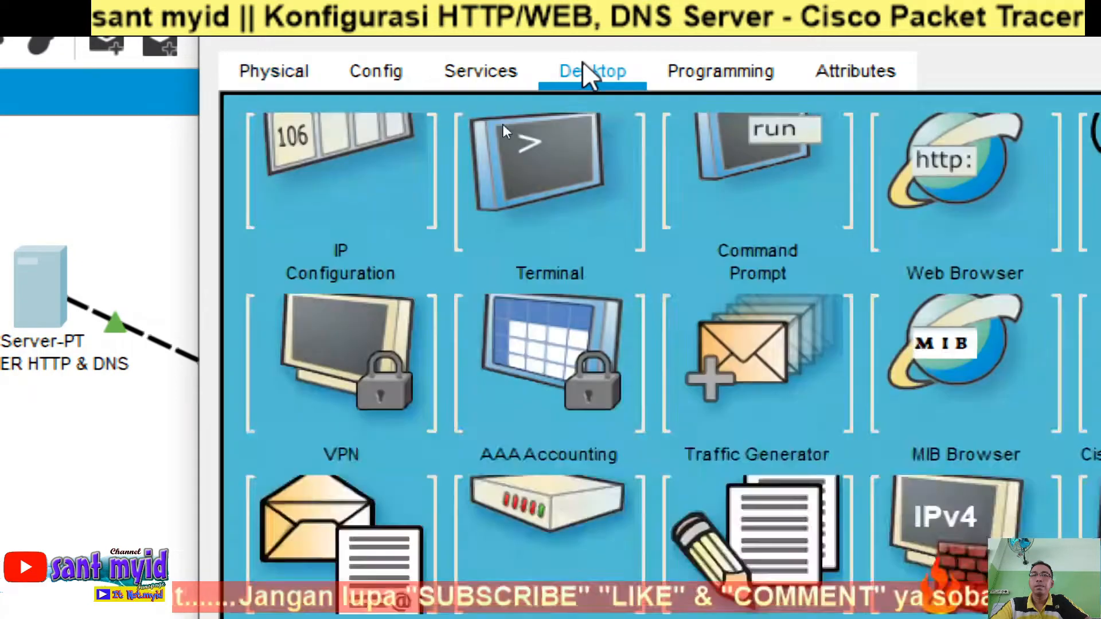
click(314, 165)
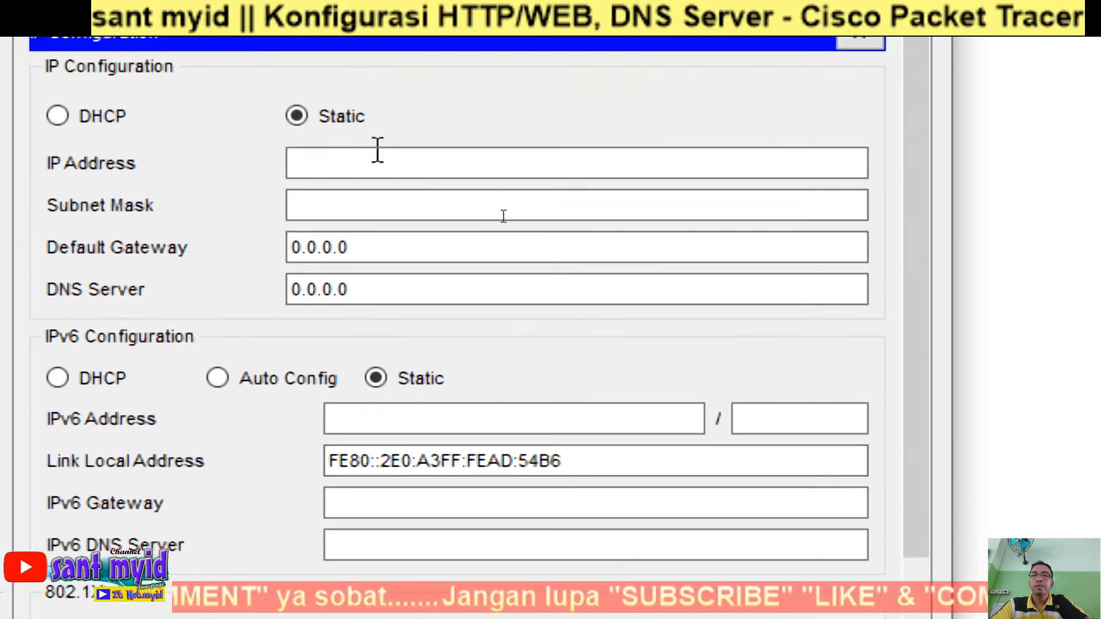
click(372, 132)
text(192)
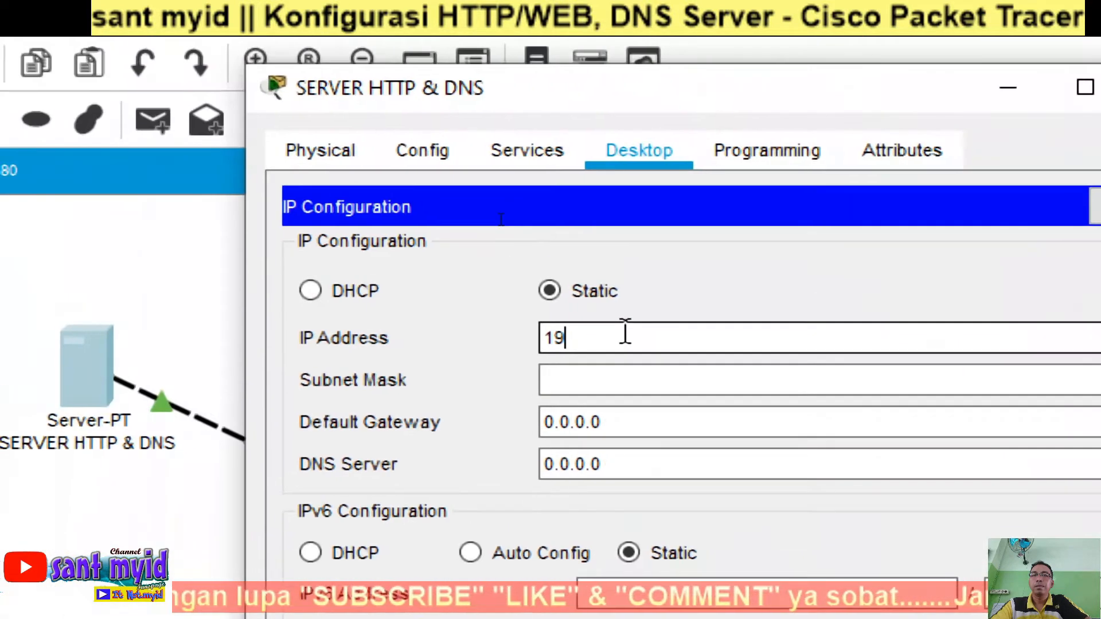
text(.168)
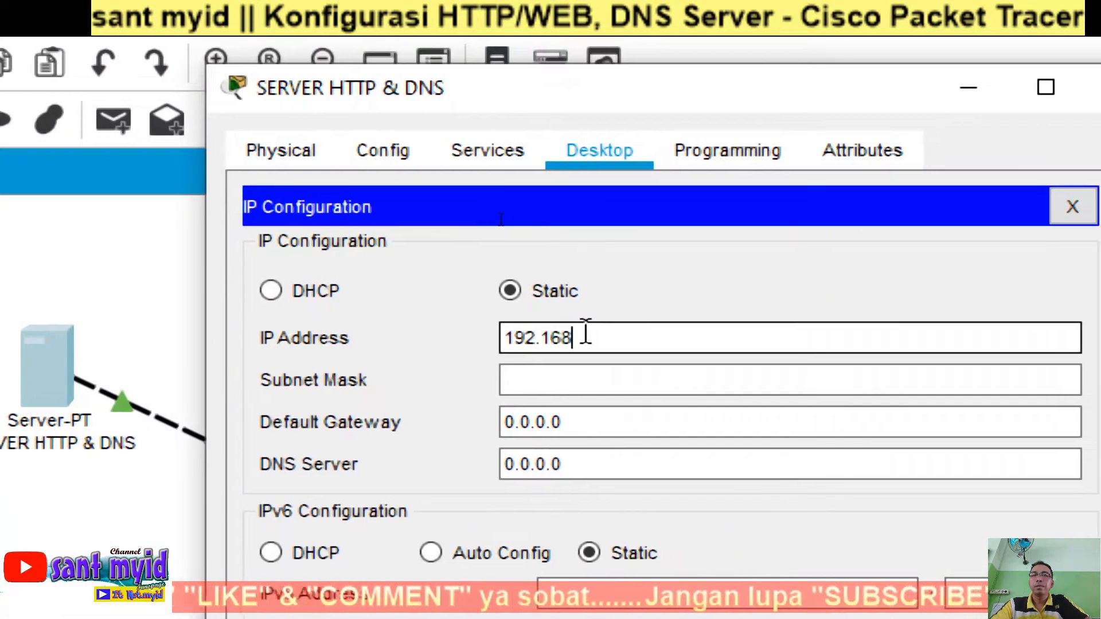
text(.)
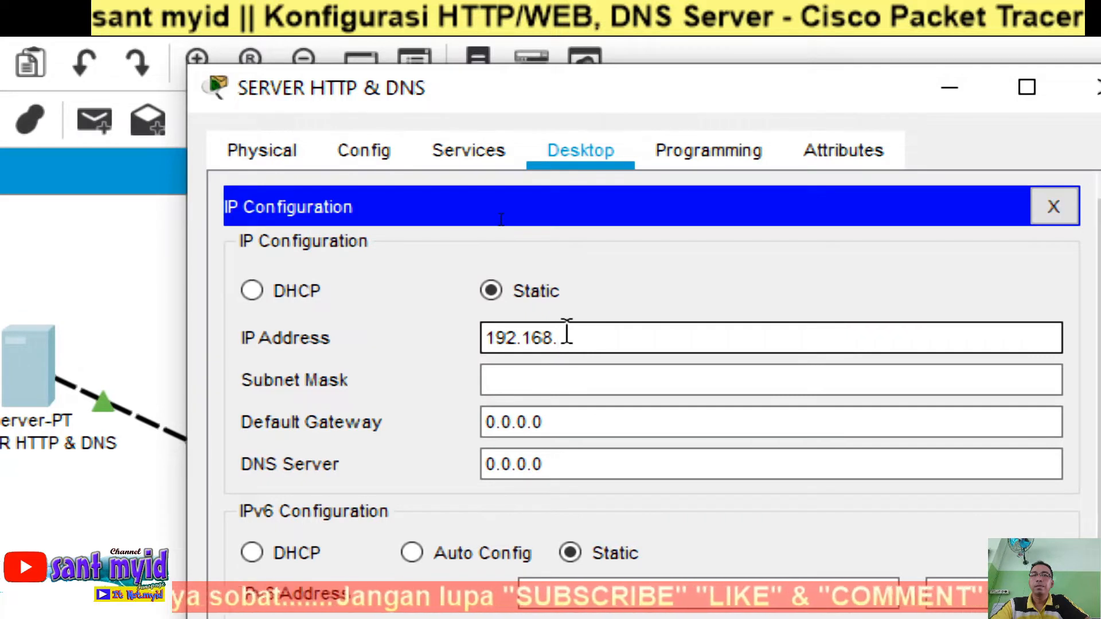
text(1.1)
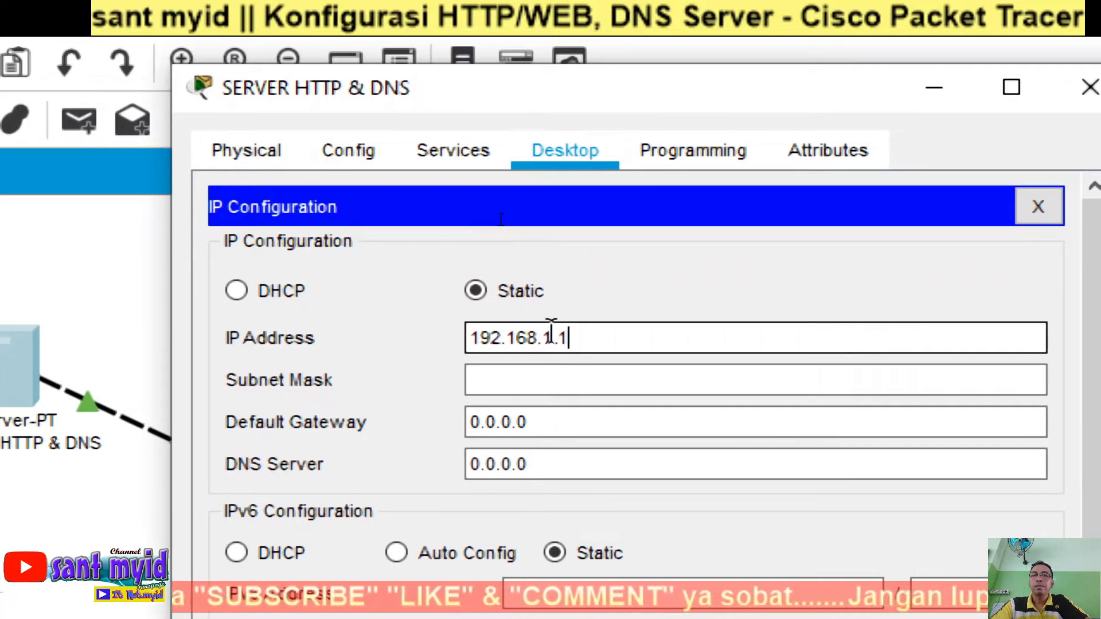
click(671, 373)
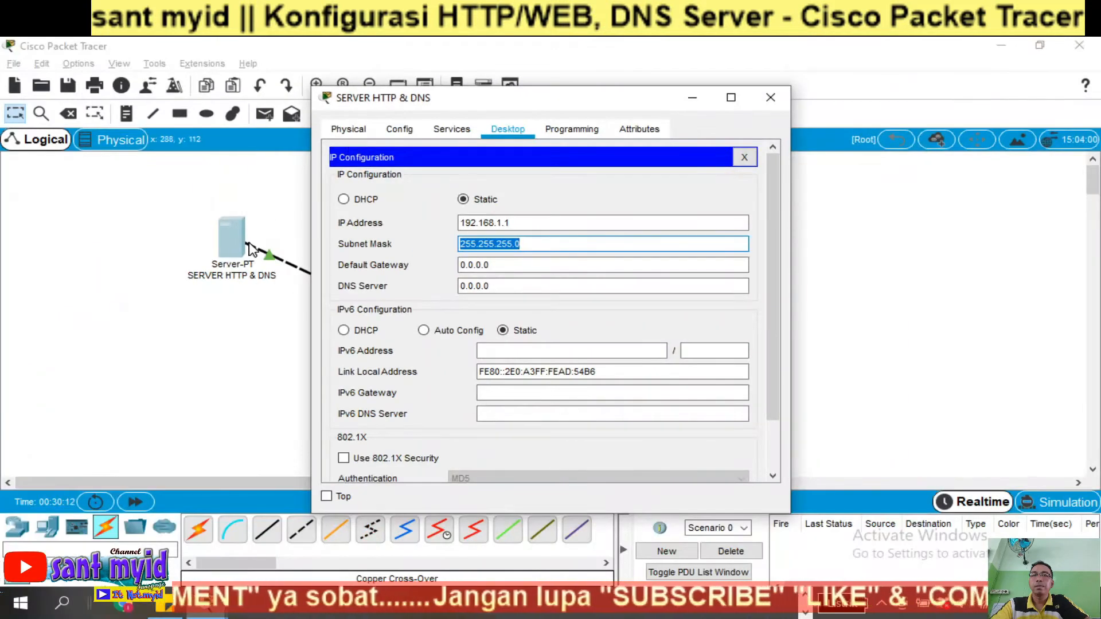
click(185, 367)
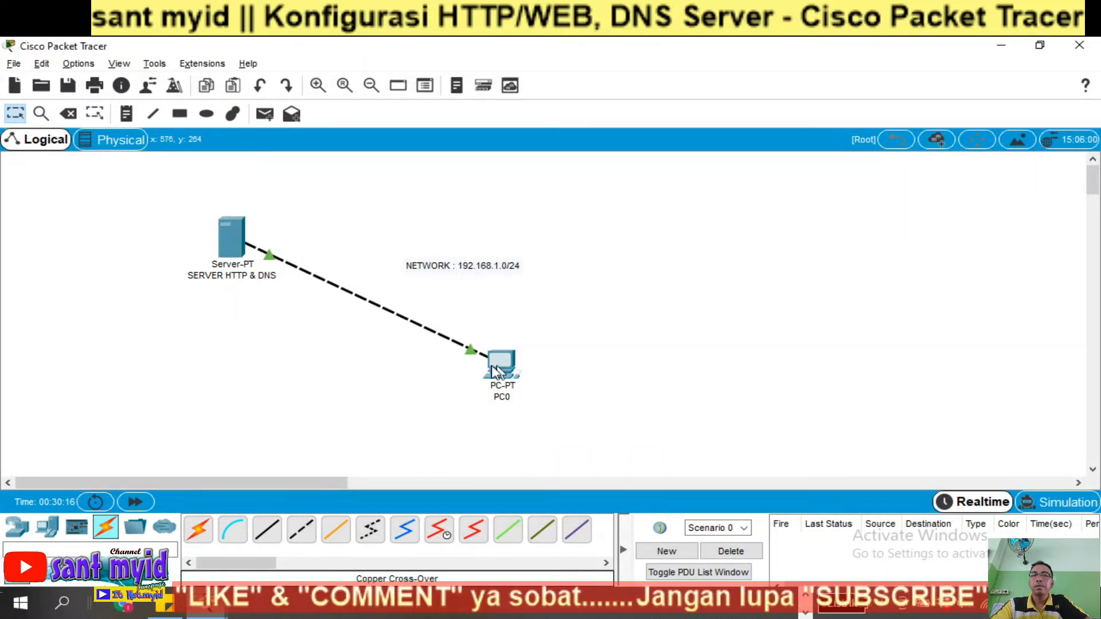
Step: Test connectivity by sending a simple PDU from the server to PC0
mouse_move(228, 234)
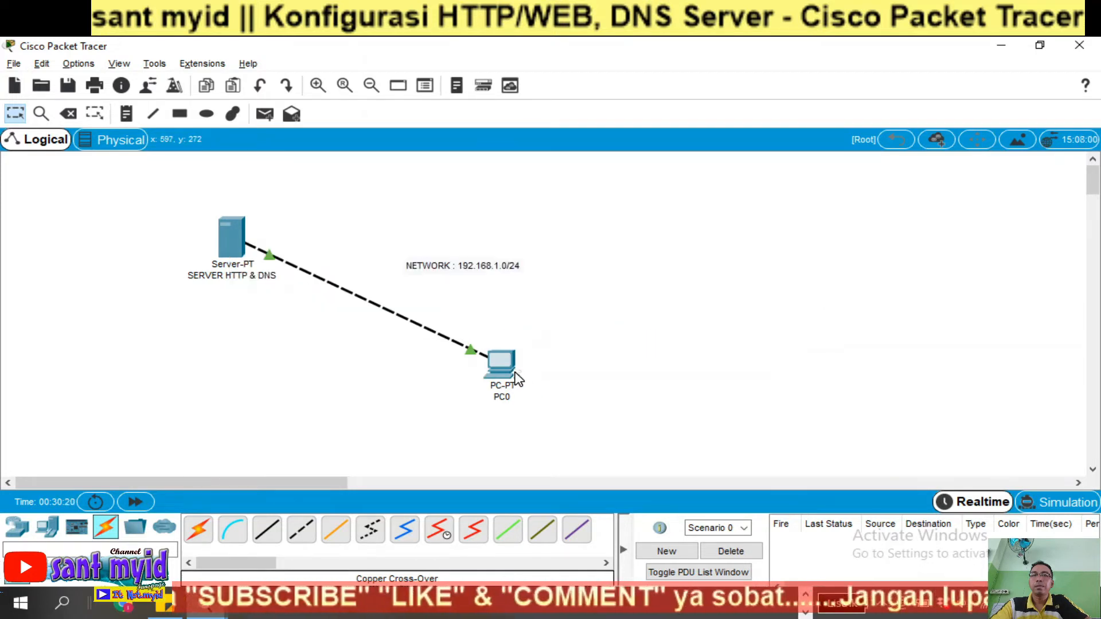
mouse_move(511, 373)
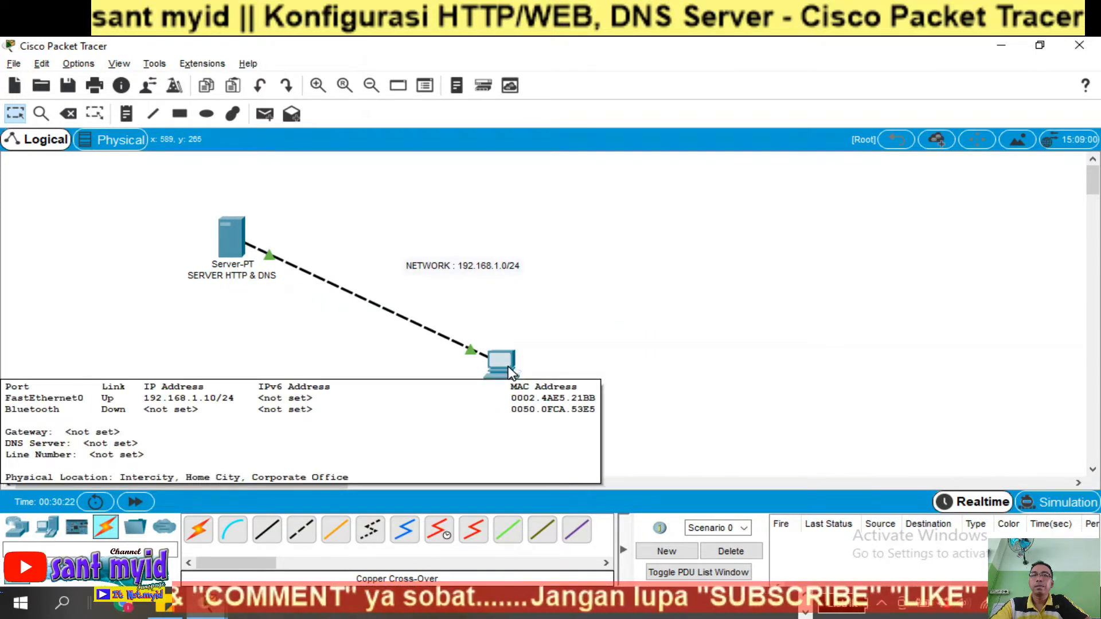
click(264, 114)
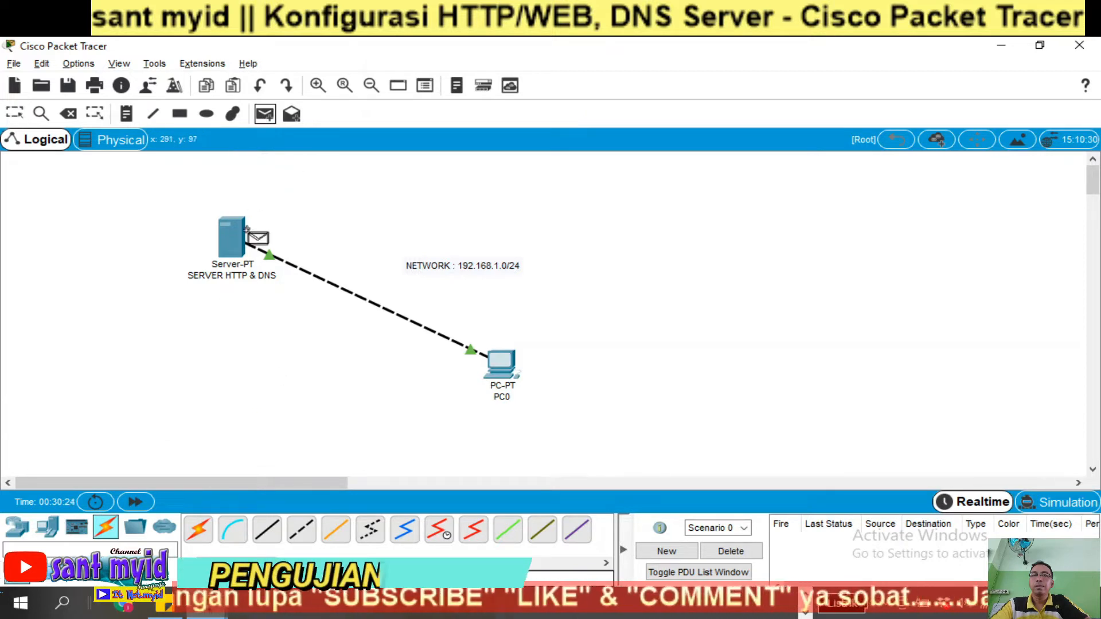
click(493, 365)
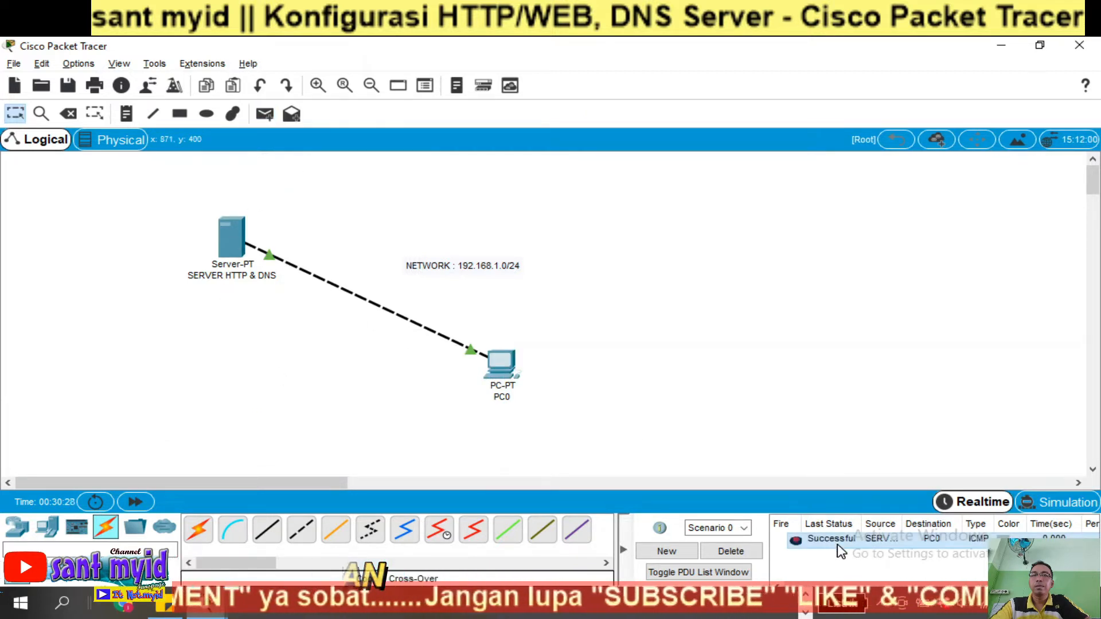
Step: Check the HTTP and HTTPS service settings on the server and close its window
click(230, 253)
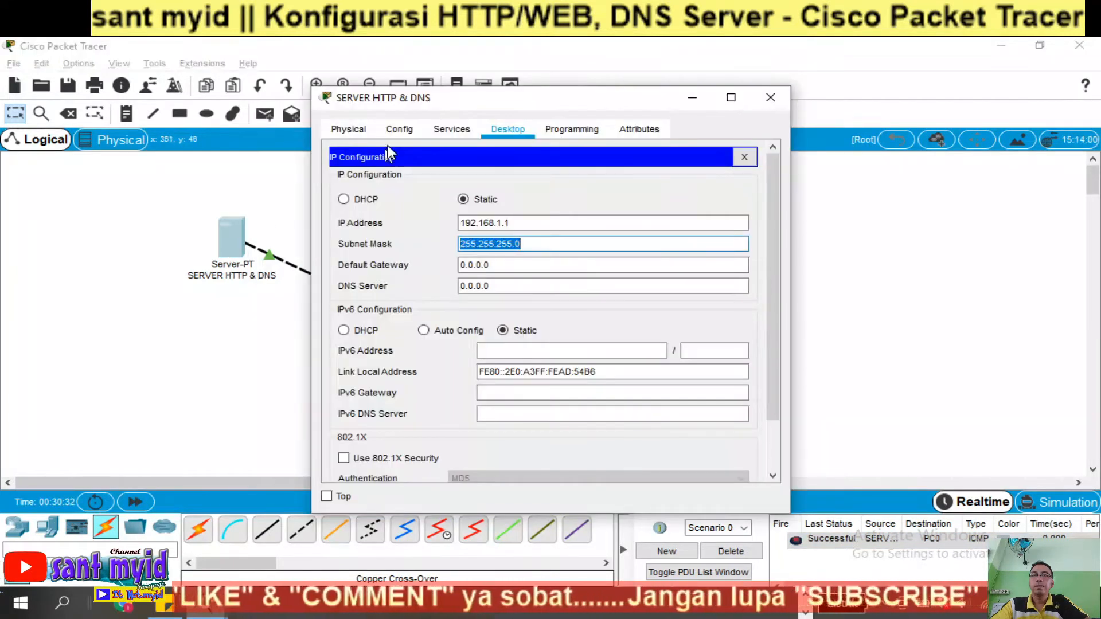
click(450, 132)
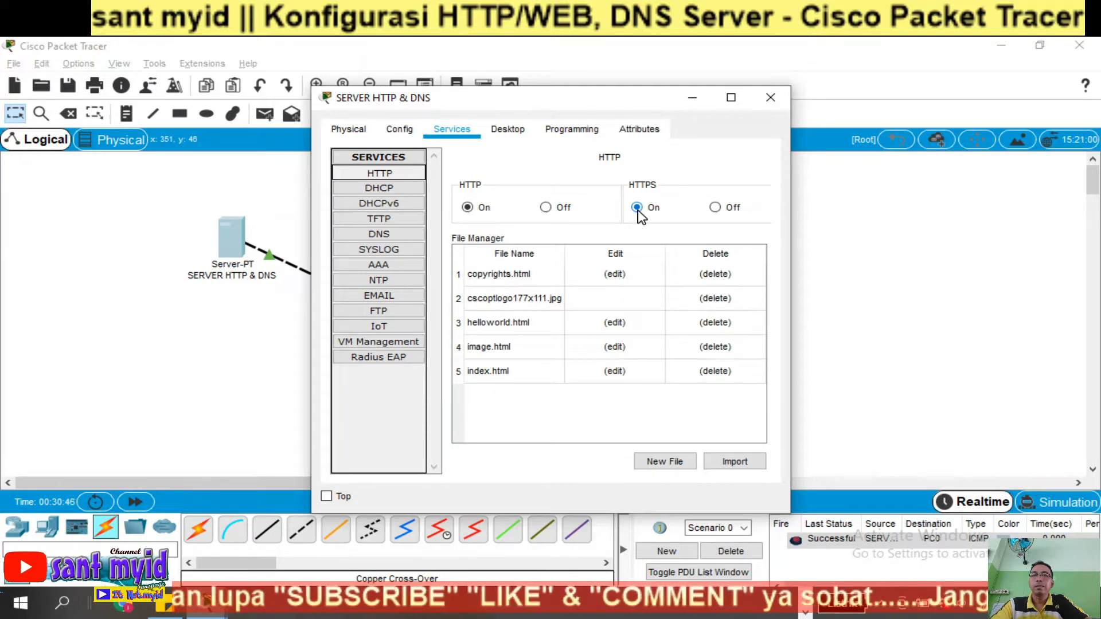
click(229, 320)
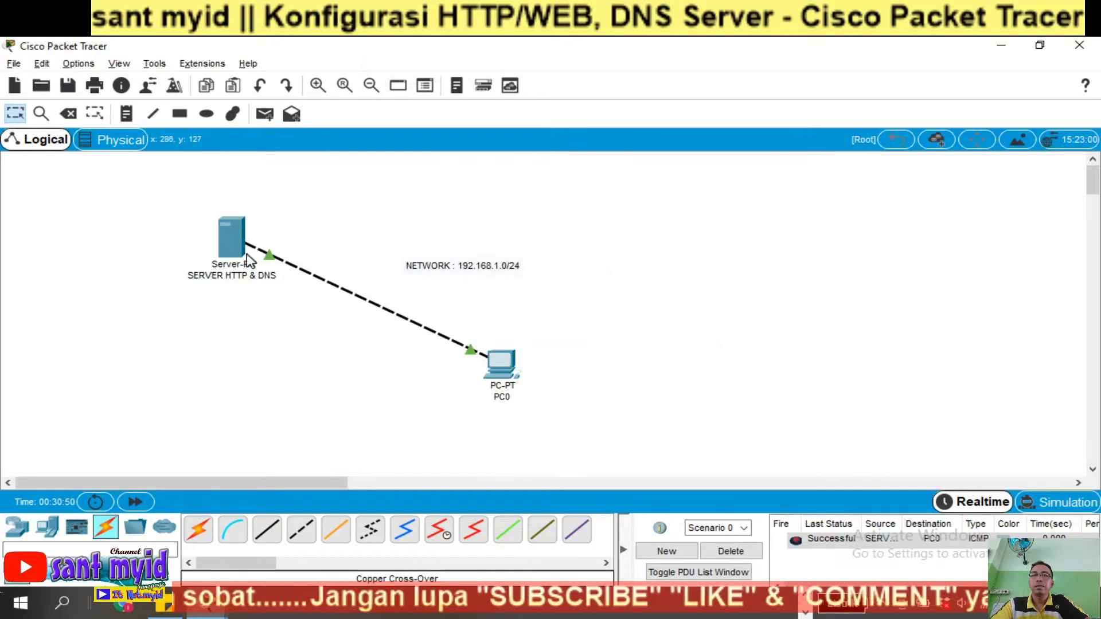
Step: Test the web service in PC0's web browser by loading 192.168.1.1, visiting the "A small page" link and going back
mouse_move(232, 258)
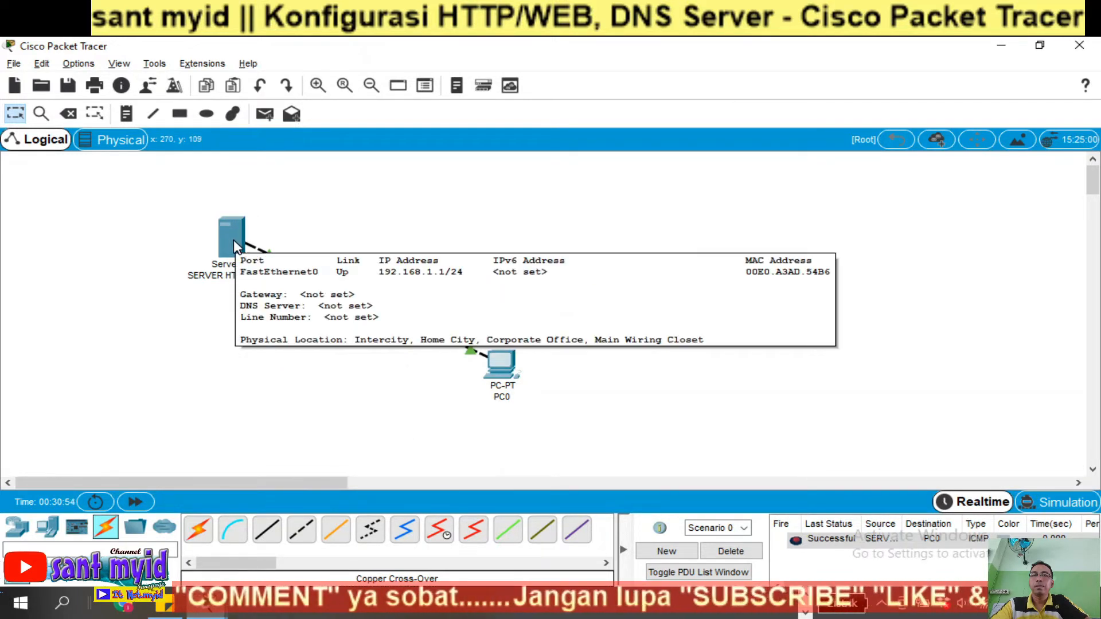
click(504, 368)
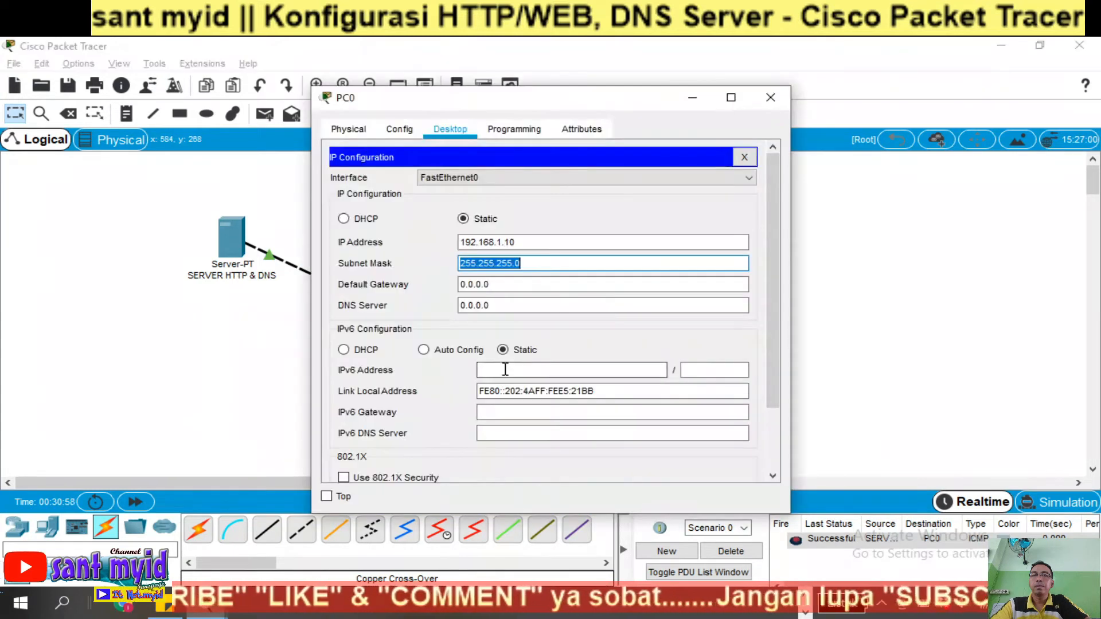
click(744, 159)
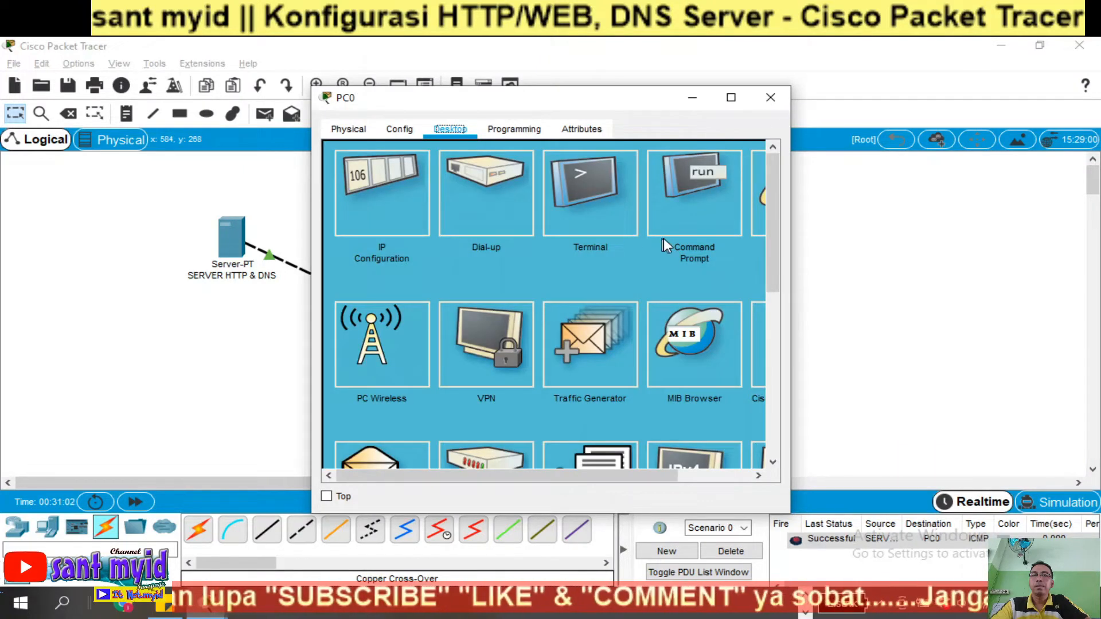
drag(531, 473, 605, 473)
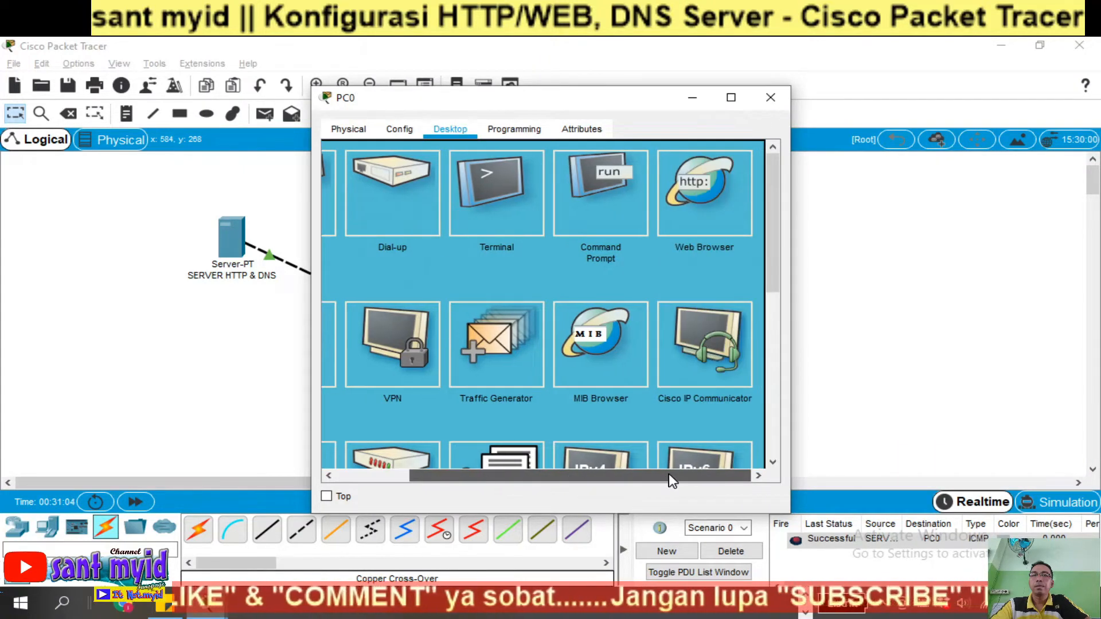
click(691, 194)
click(472, 180)
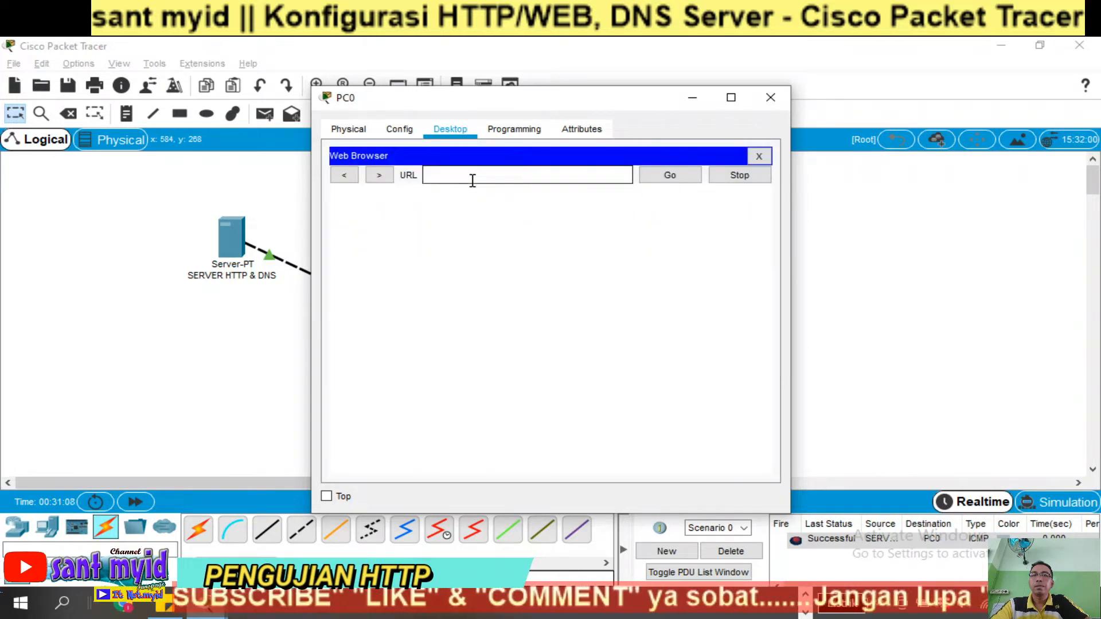
text(192)
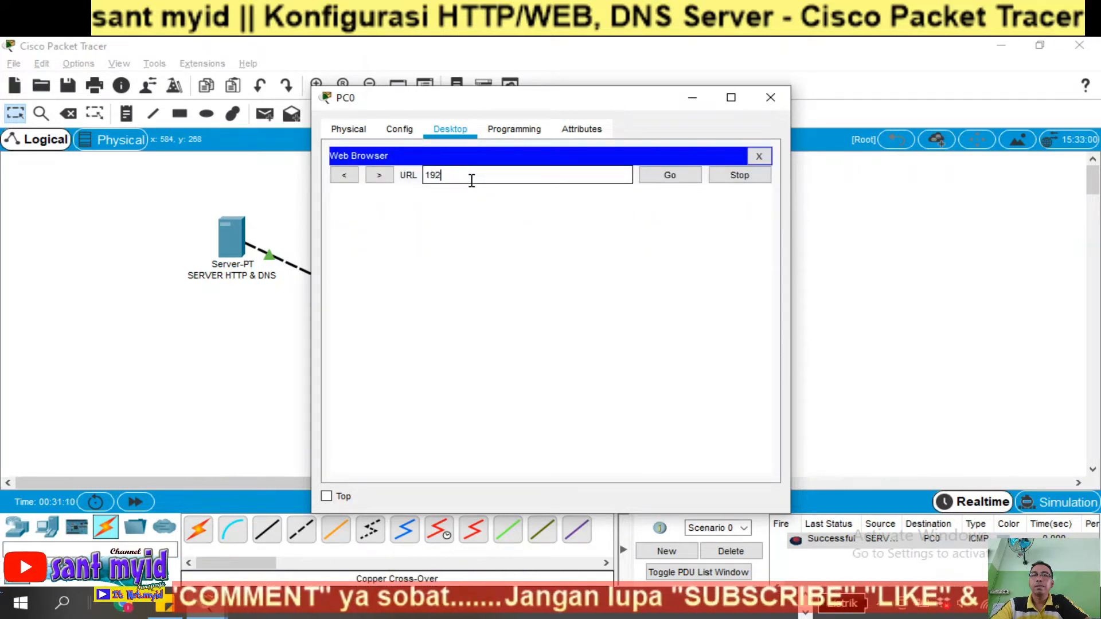
text(.168)
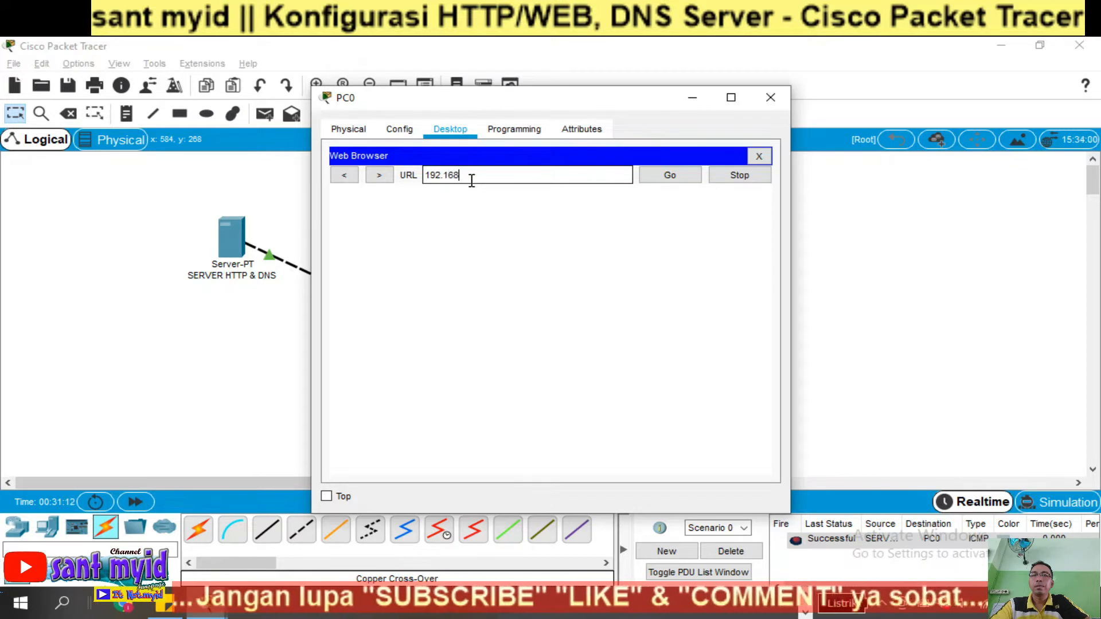
text(.1.)
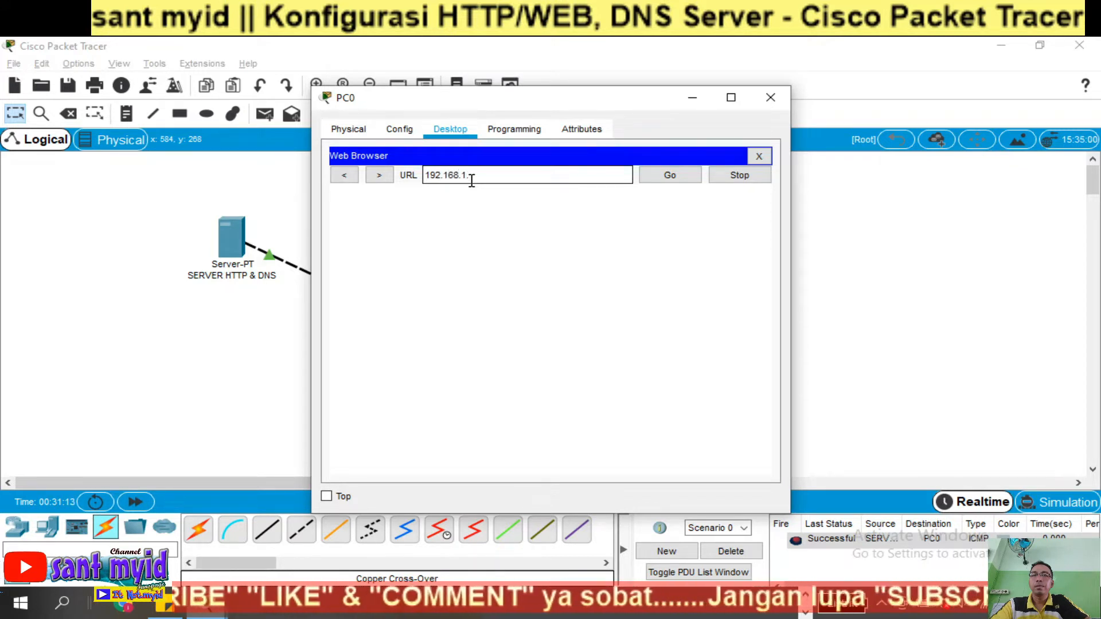
text(1)
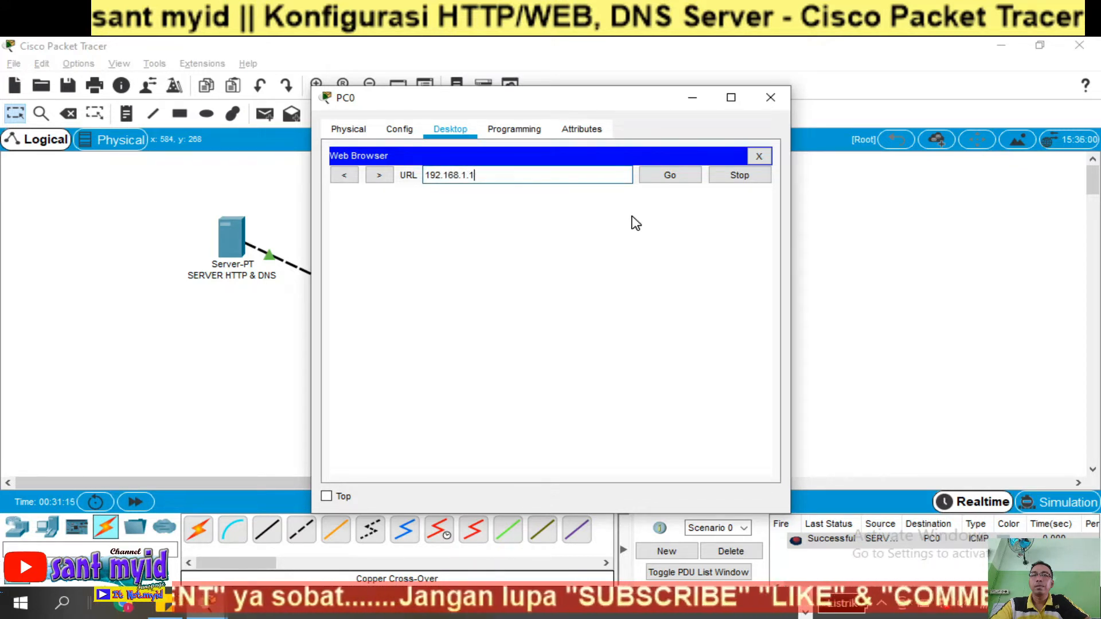
key(Return)
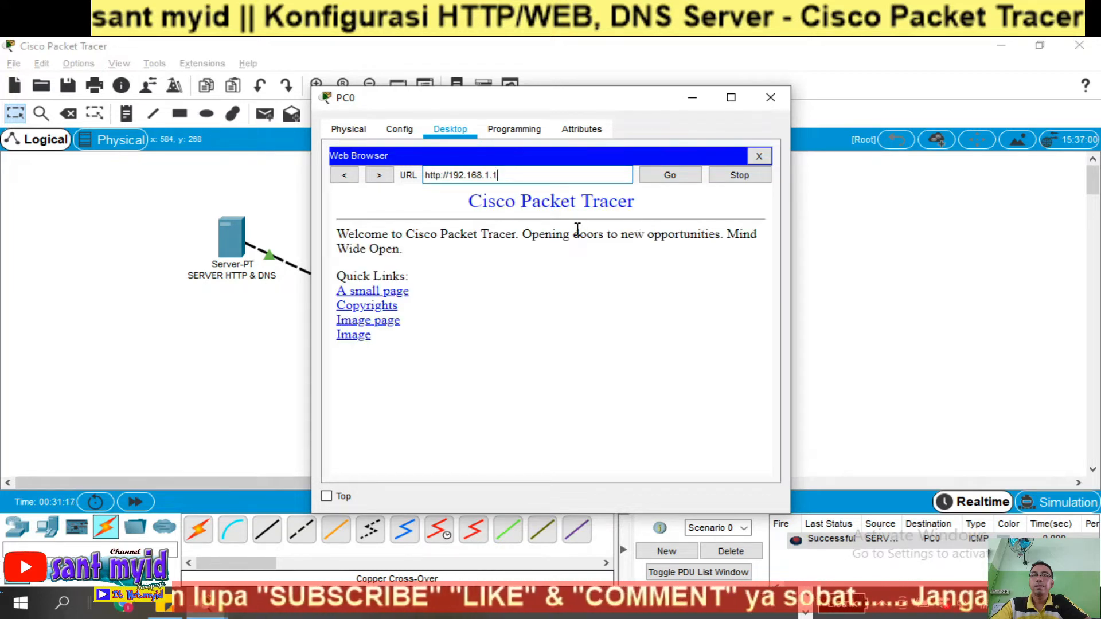
click(385, 294)
click(351, 213)
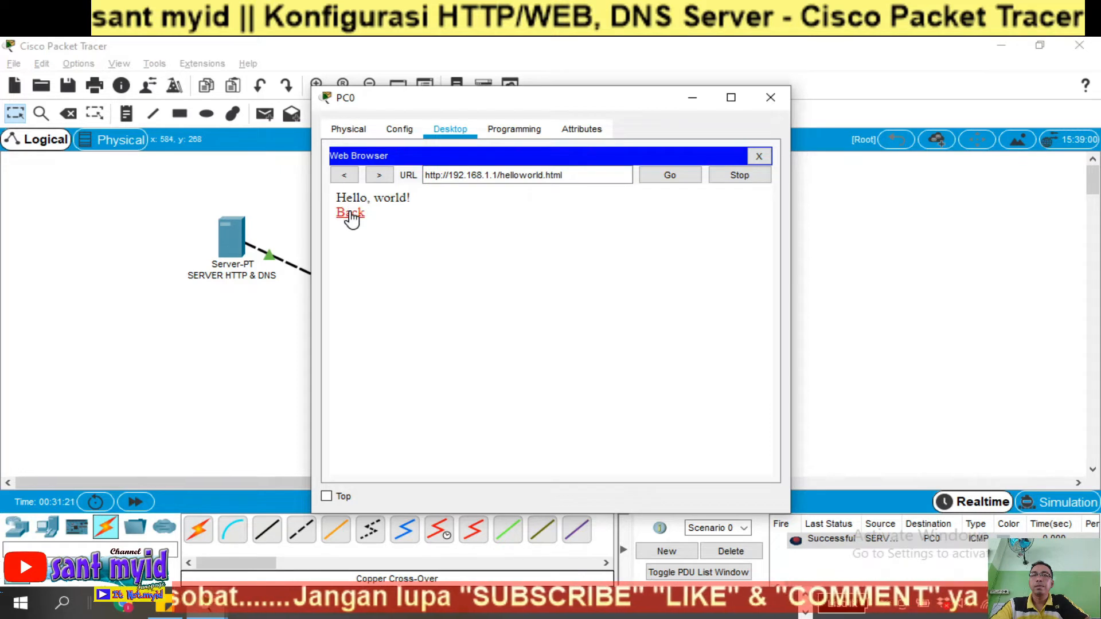
Step: Open the Copyrights link on the server's home page, look through the license text and go back
click(383, 307)
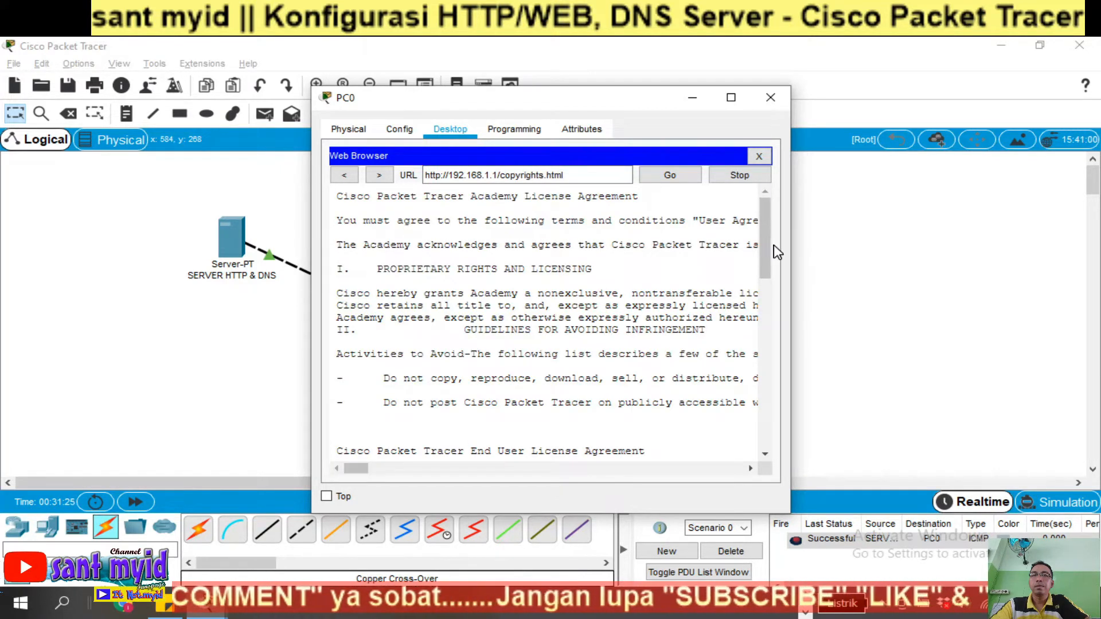
drag(771, 261, 771, 350)
scroll(720, 276, up, 5)
click(344, 175)
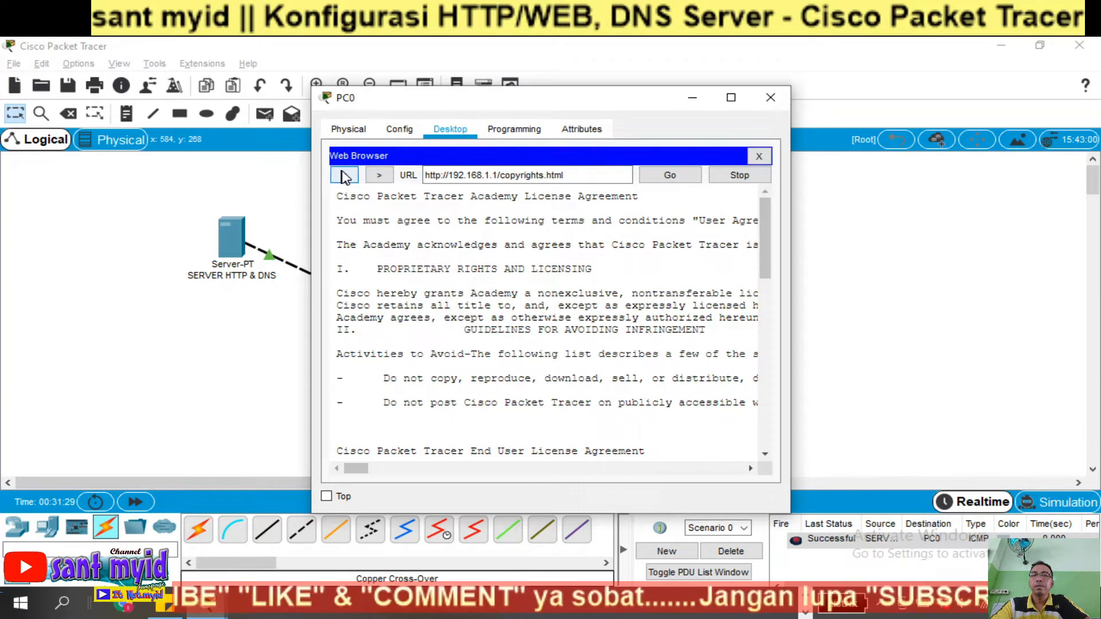
Step: Test the "Image page" and "Image" links, going back to the home page after each, and return to the workspace
click(366, 322)
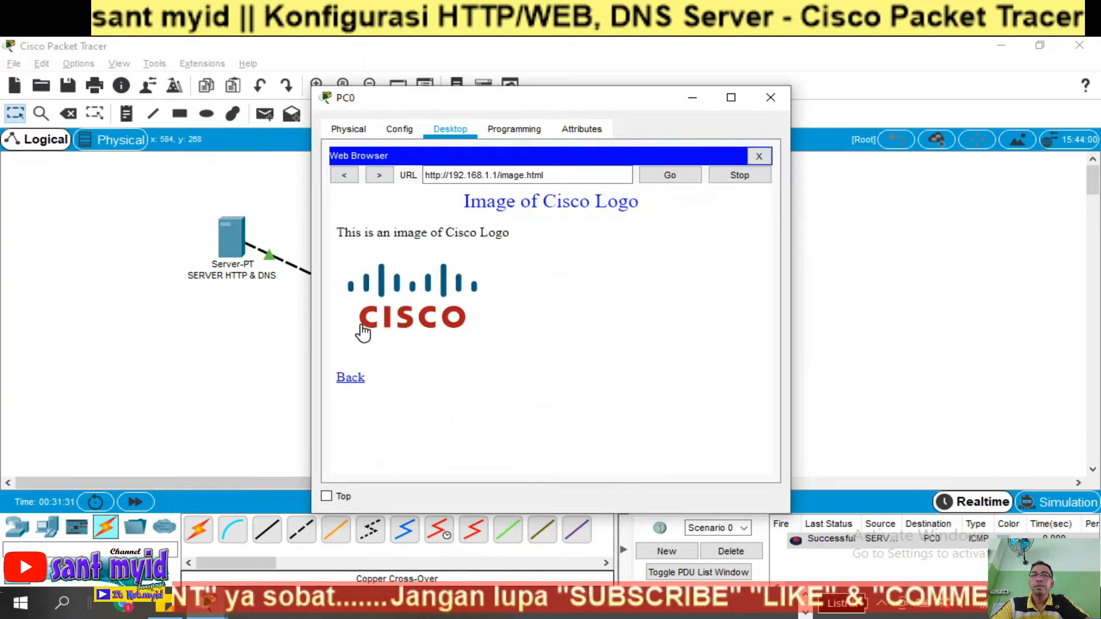
click(352, 379)
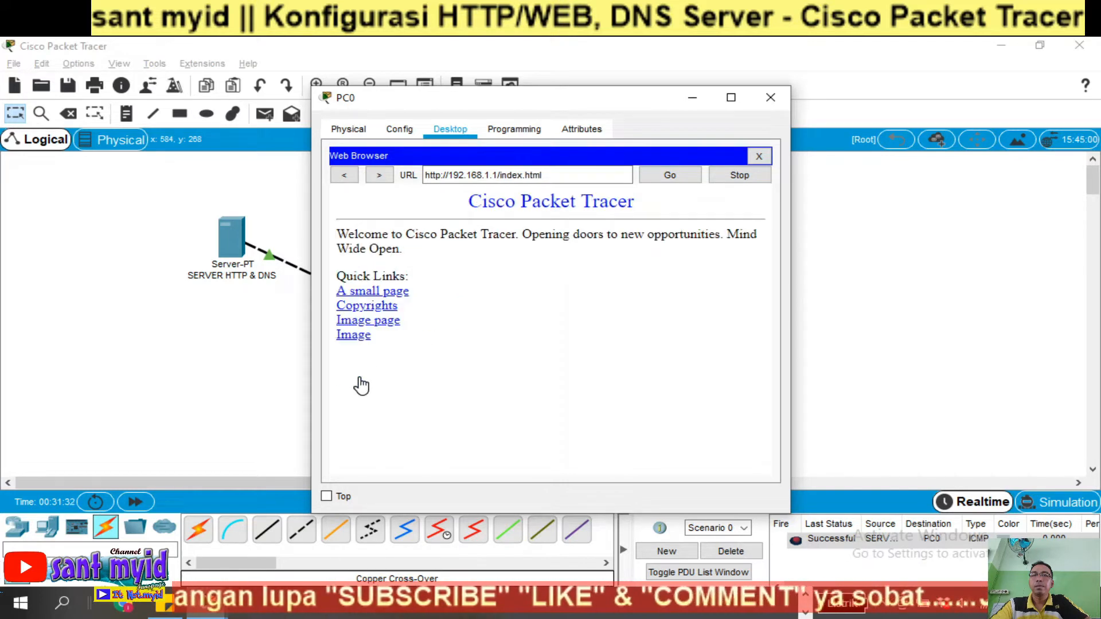
click(356, 336)
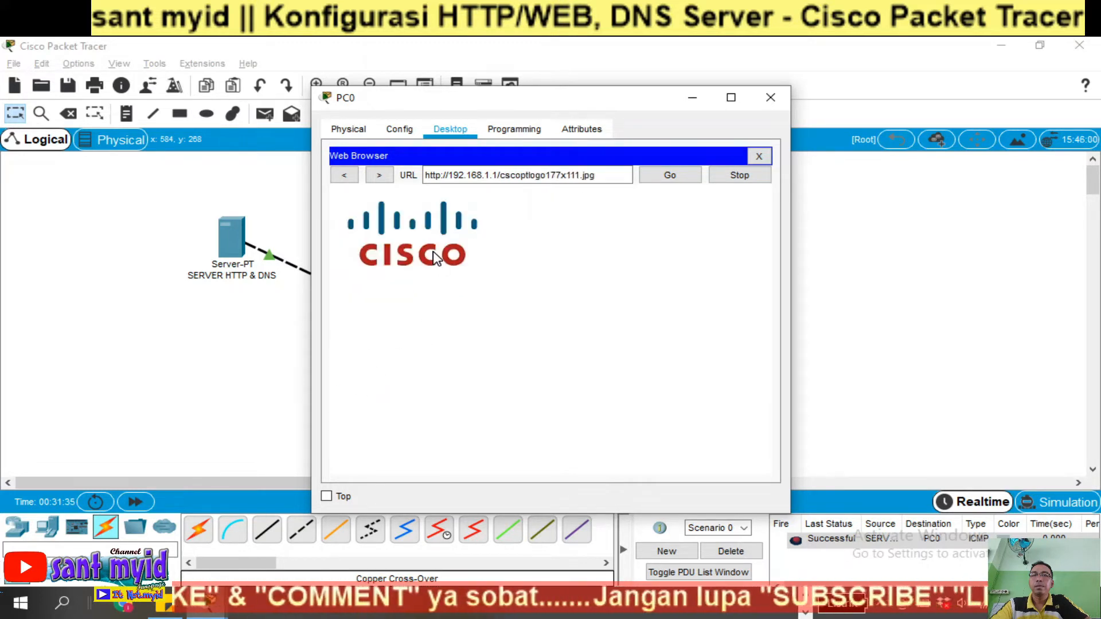
click(344, 176)
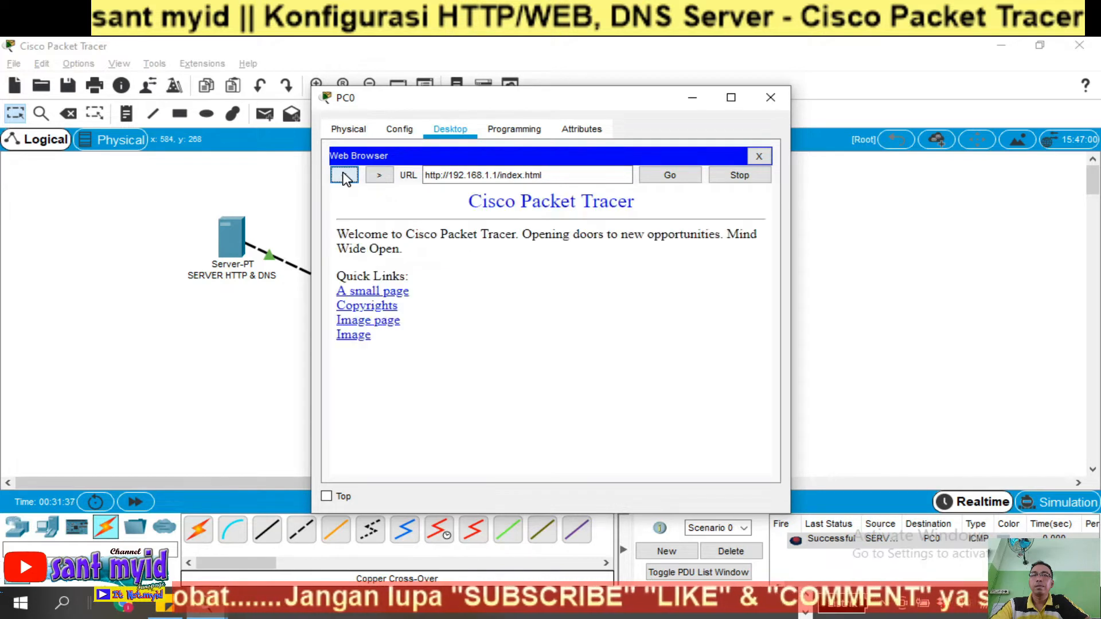
click(576, 176)
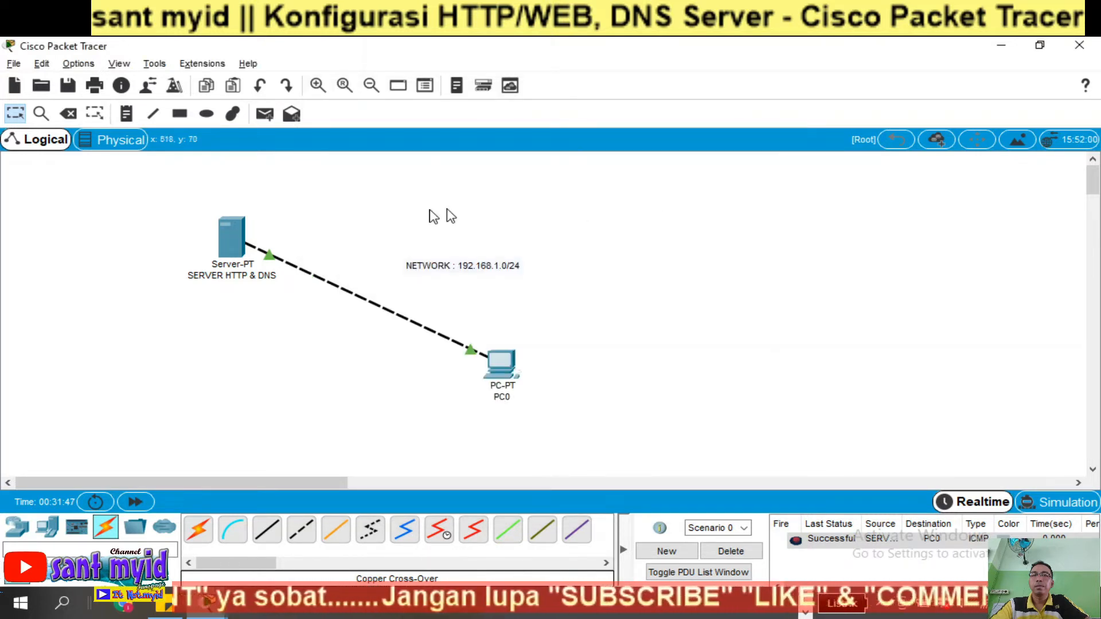
Step: Turn on the DNS service on the server and activate the name entry for a resource record
click(232, 241)
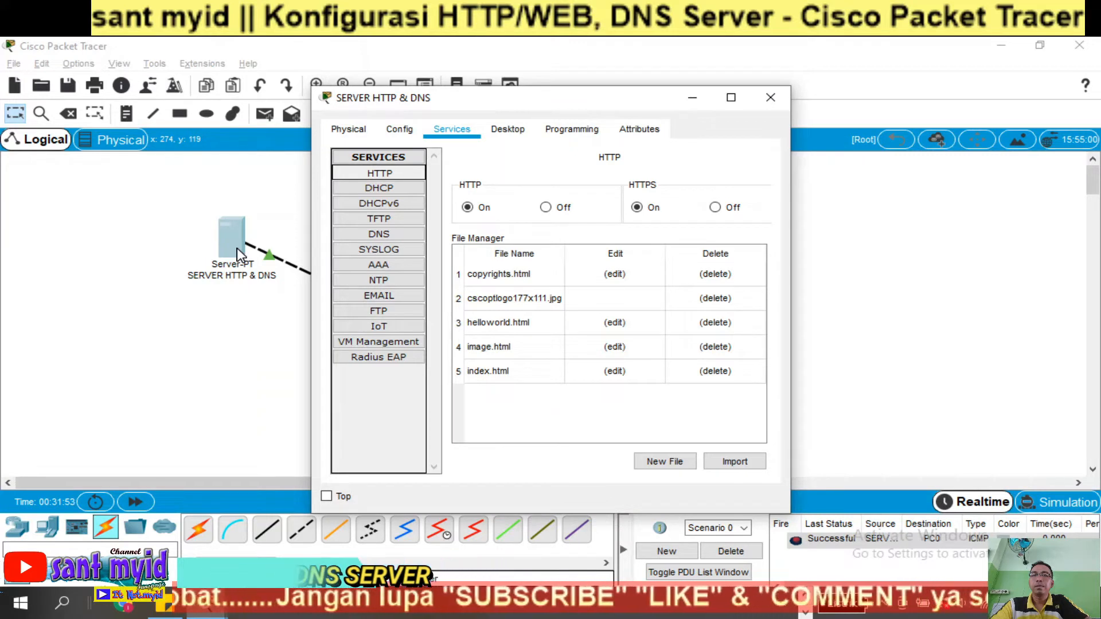
click(380, 235)
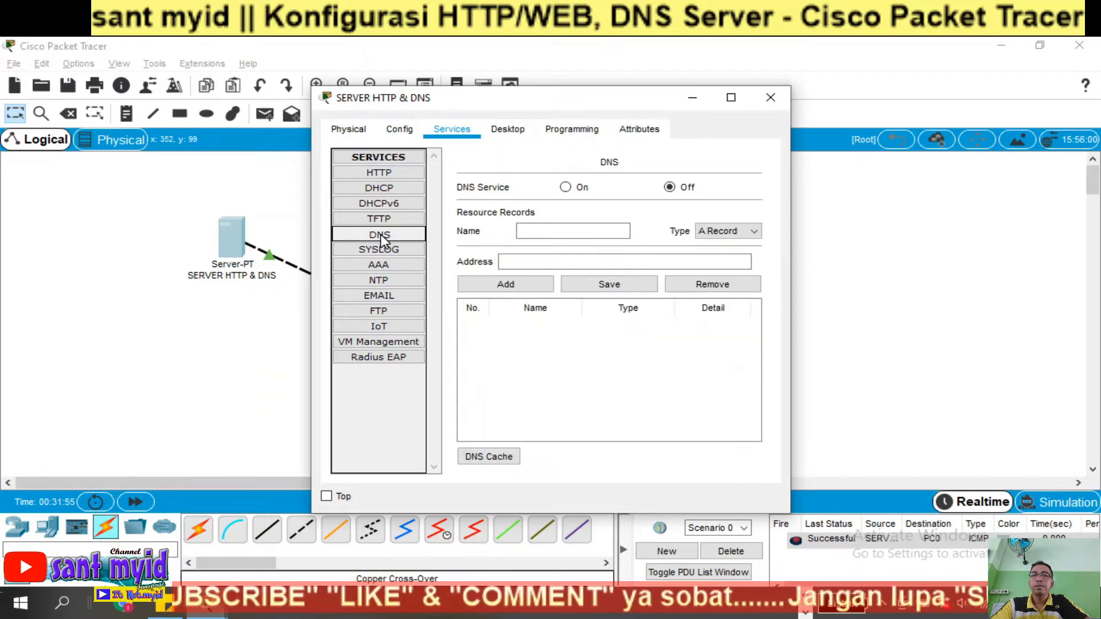
click(567, 187)
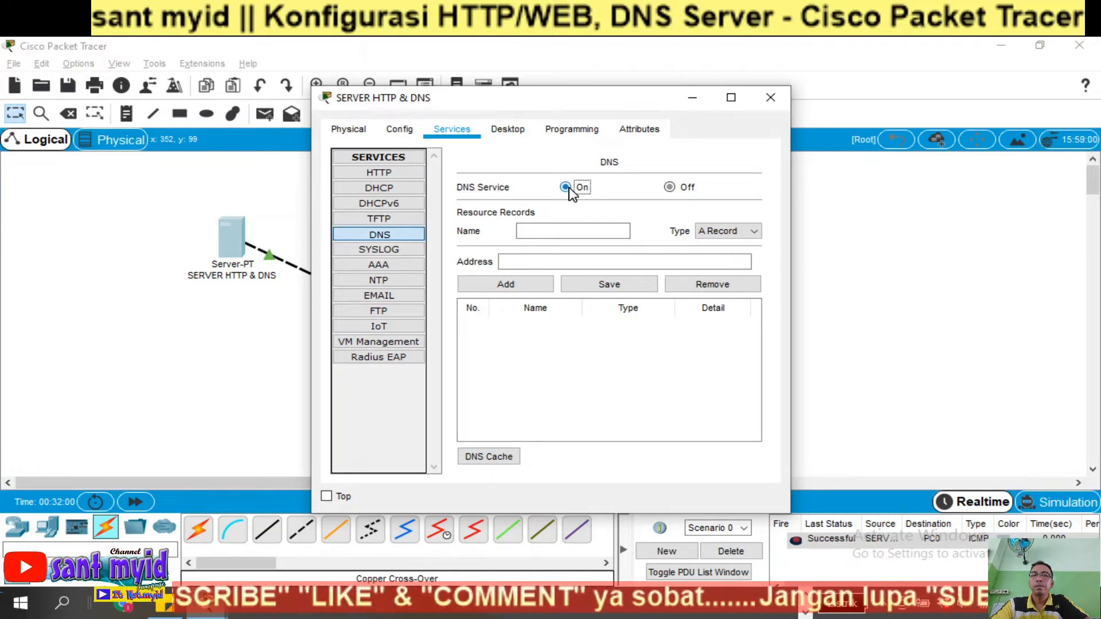
click(571, 232)
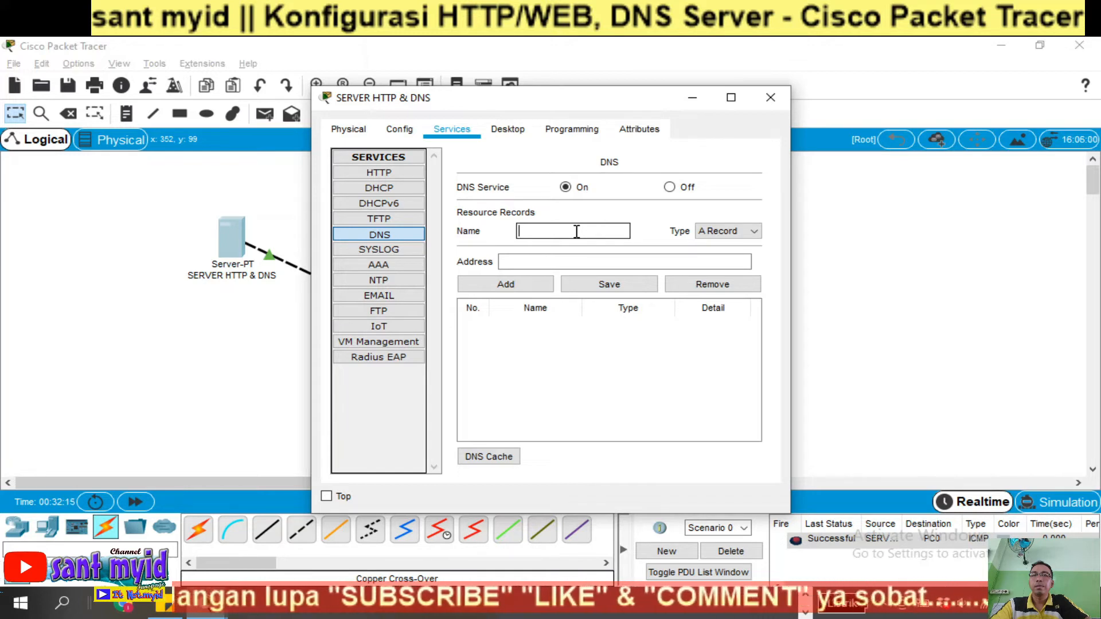
text(uji)
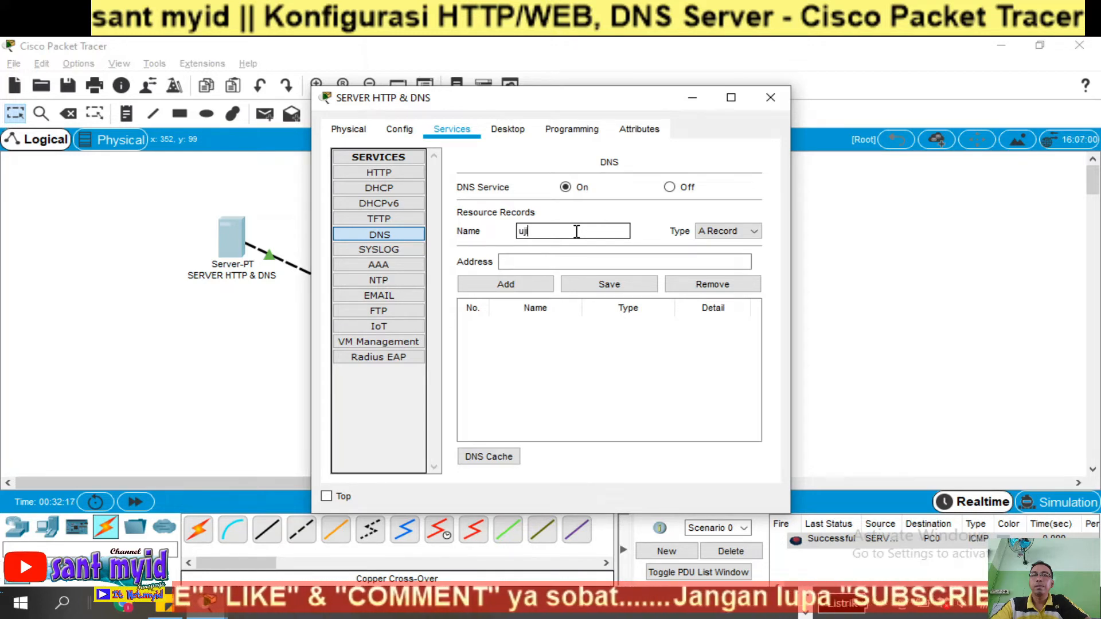
text(coba)
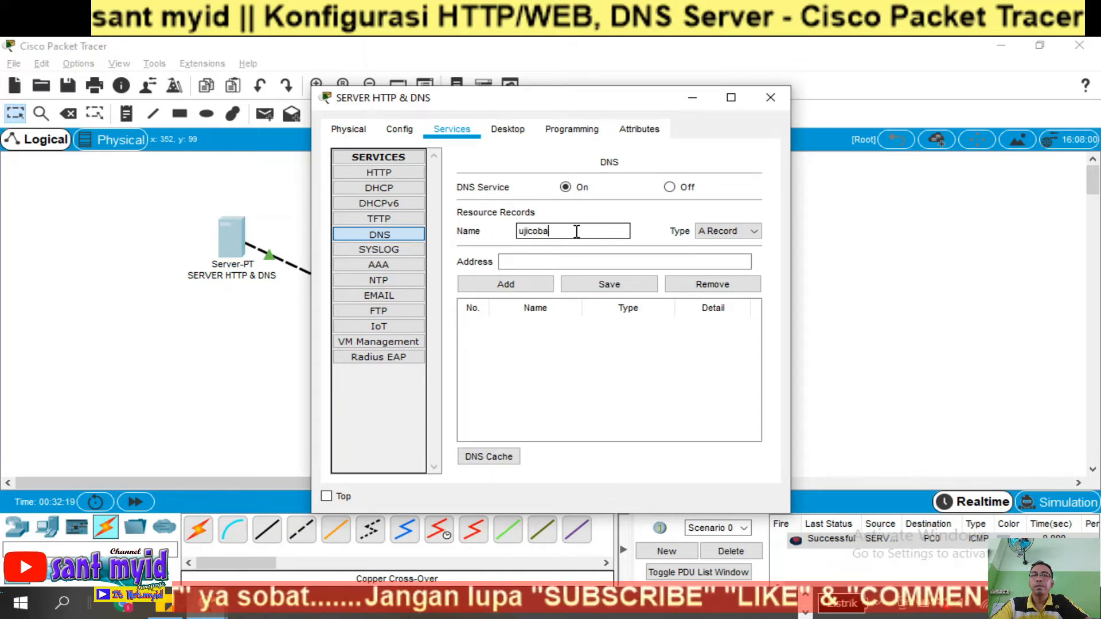
text(.com)
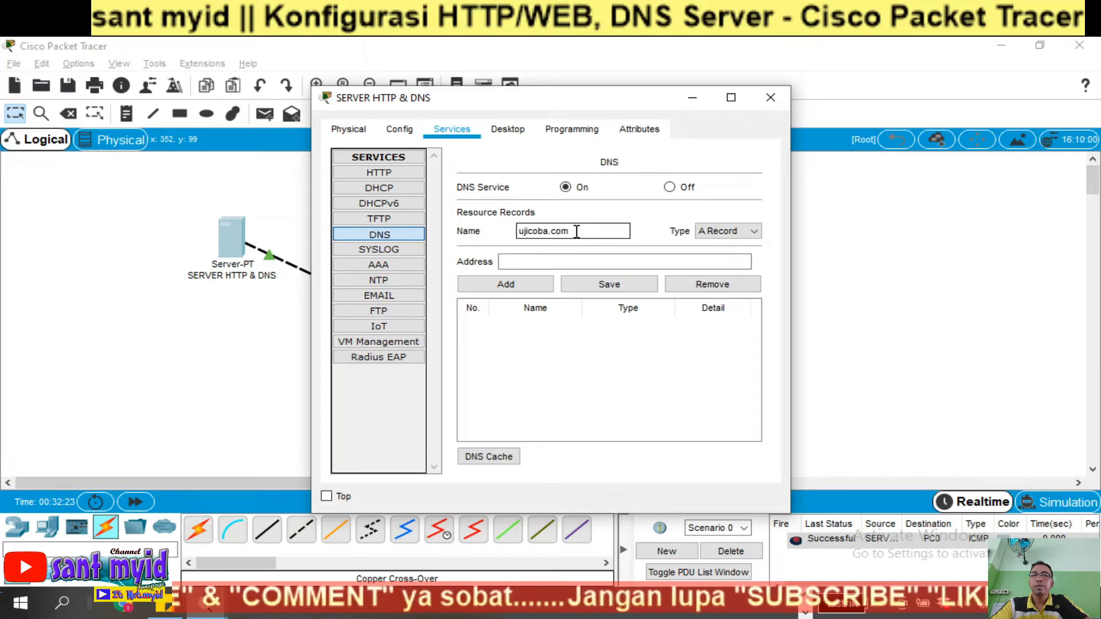
key(BackSpace)
key(BackSpace)
key(BackSpace)
key(BackSpace)
key(BackSpace)
key(BackSpace)
key(BackSpace)
key(BackSpace)
key(BackSpace)
key(BackSpace)
key(BackSpace)
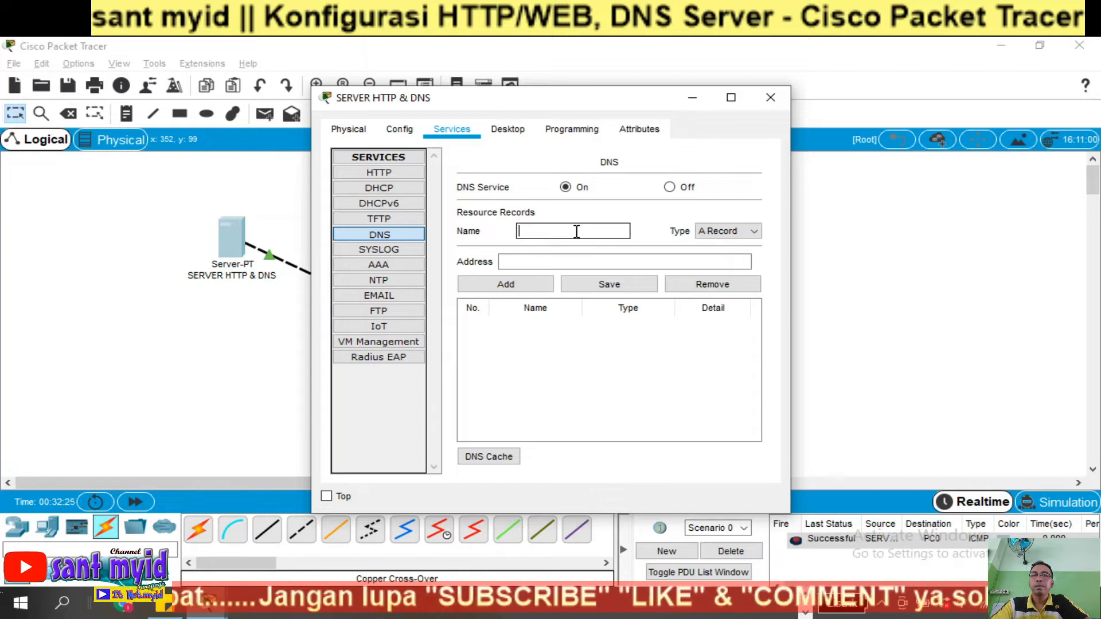
Step: Add a DNS A Record mapping sant.my.id to the address 192.168.1.1 and return to the workspace
text(sant)
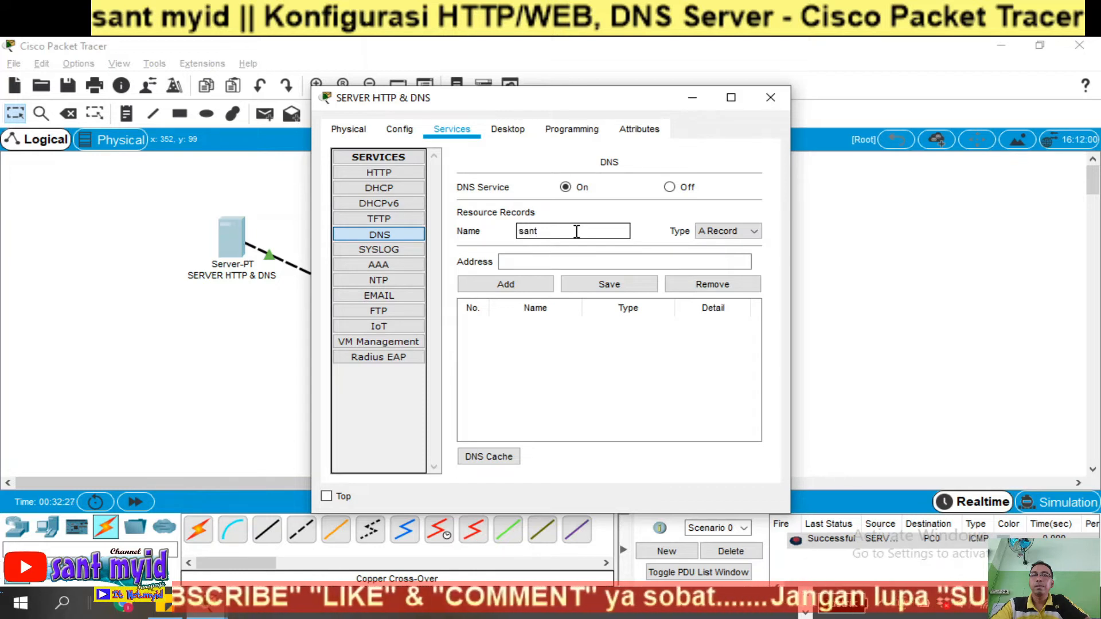
text(.m)
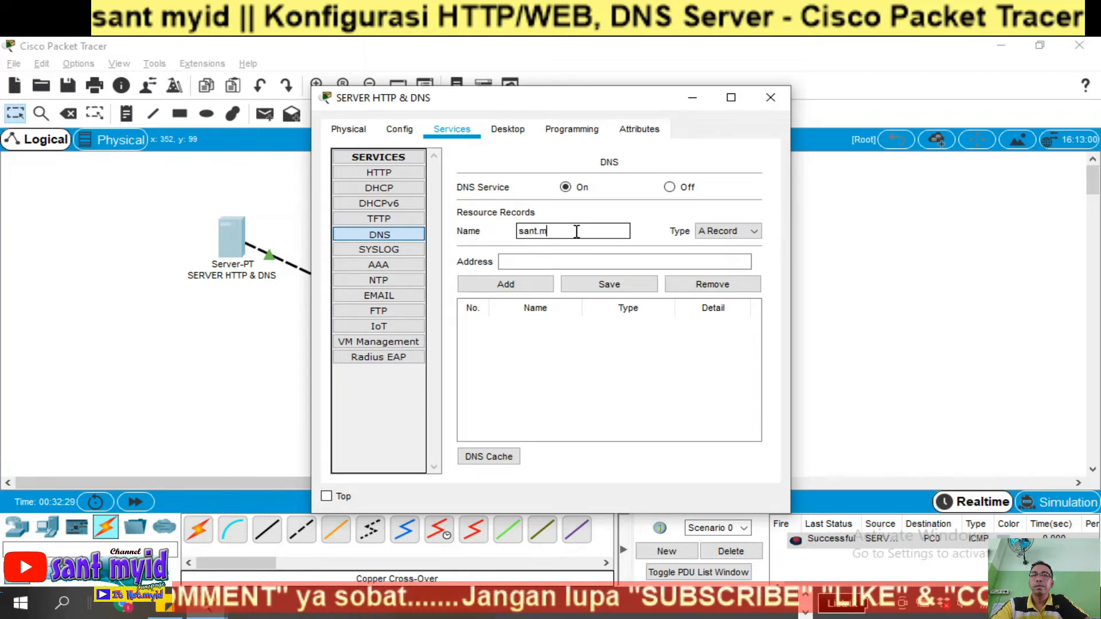
text(y.id)
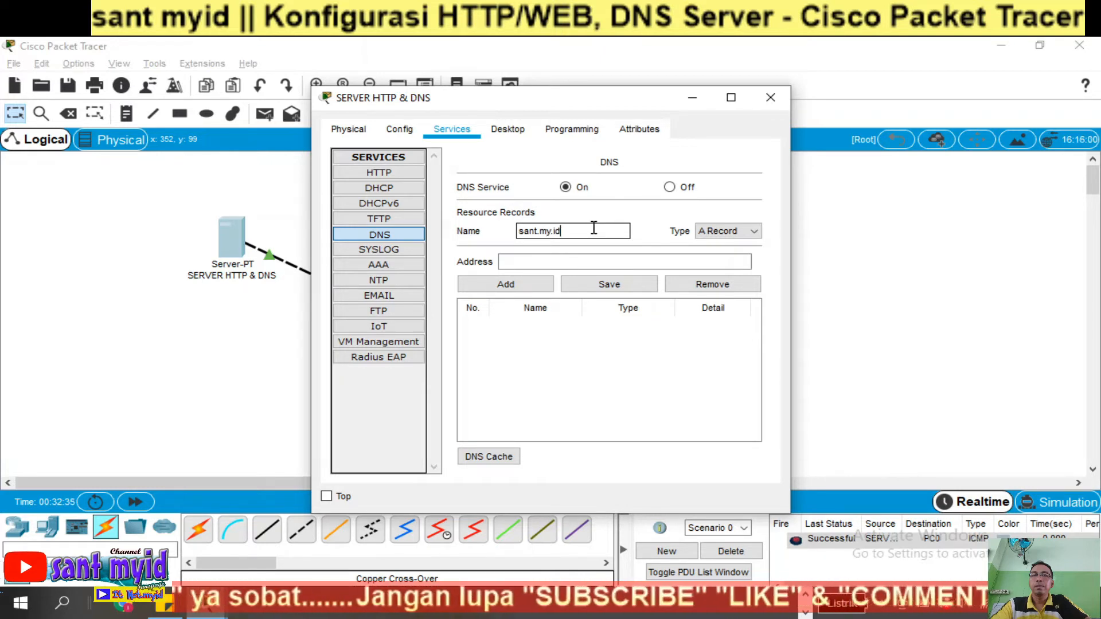
click(589, 260)
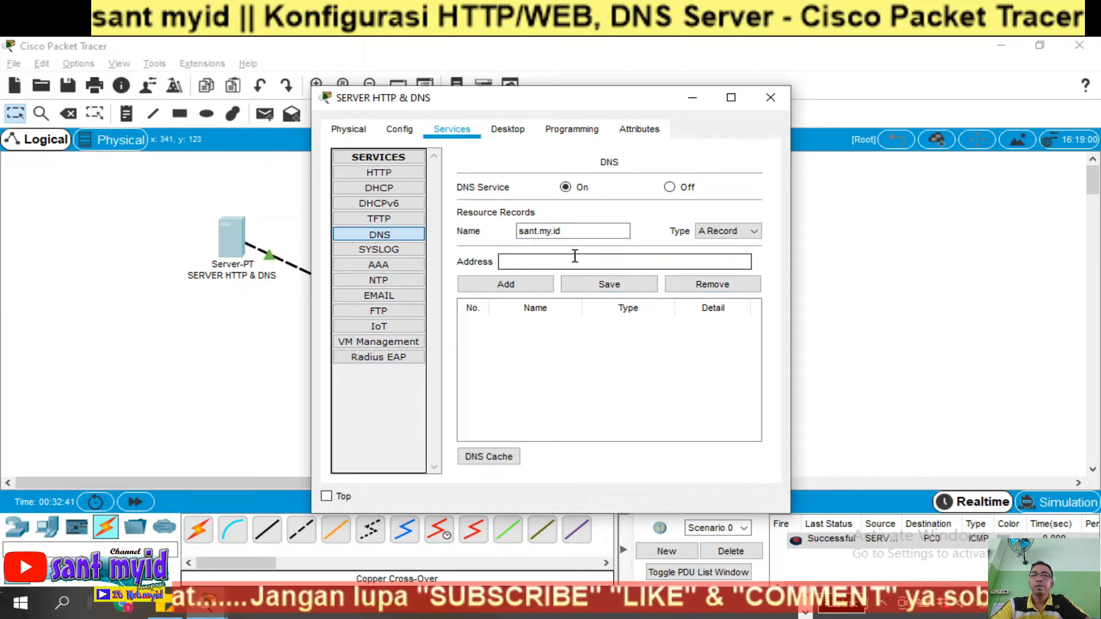
text(192.1)
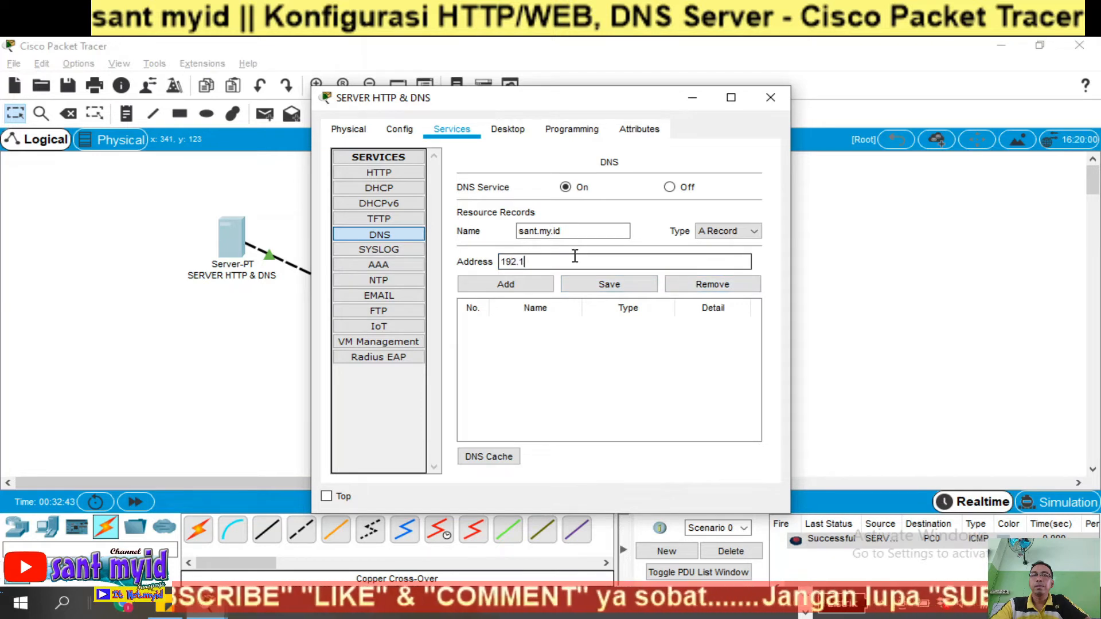
text(68.1.1)
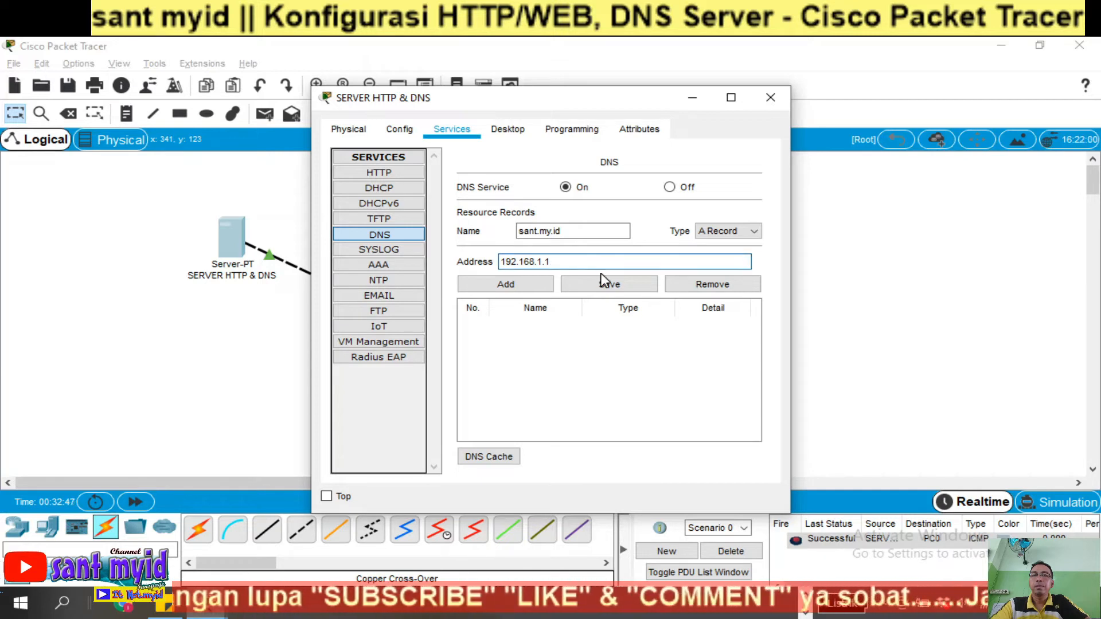
click(605, 287)
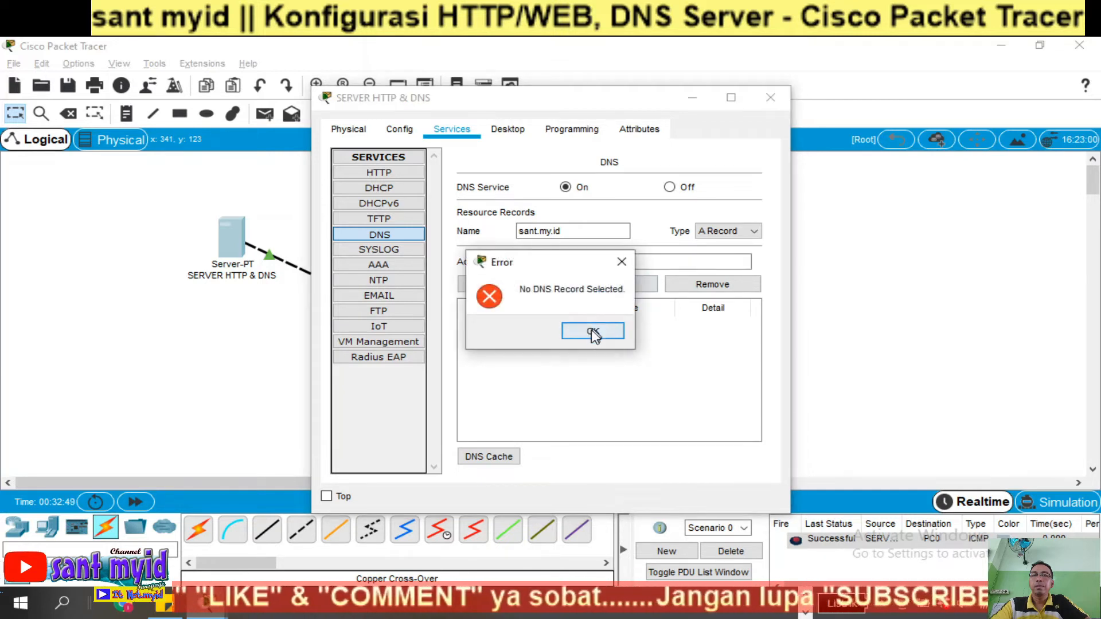
click(591, 330)
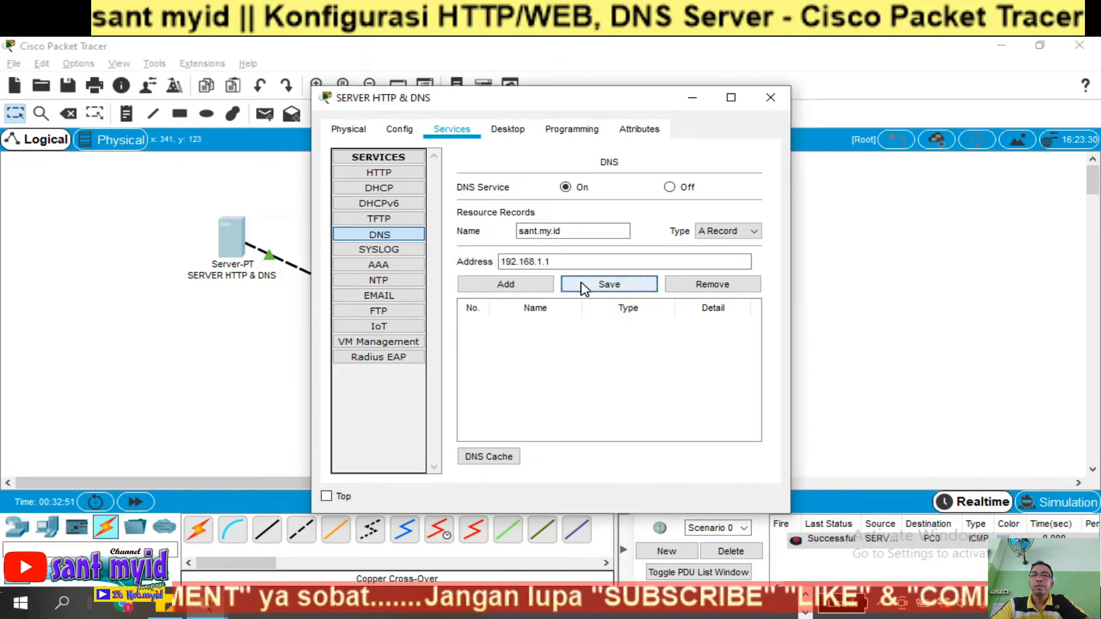
click(494, 283)
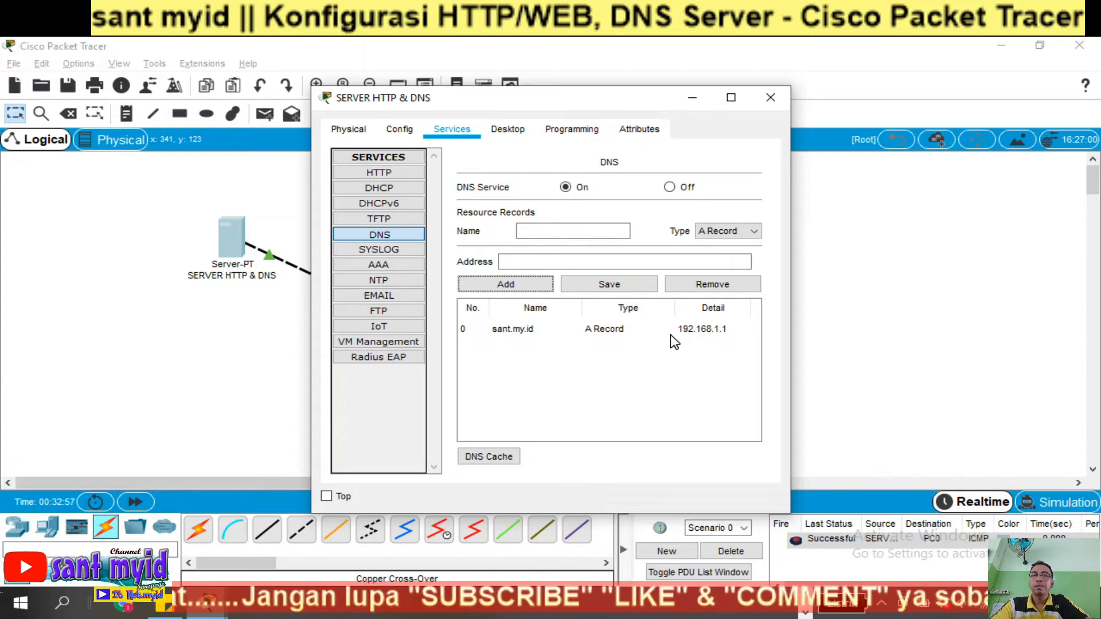
click(520, 340)
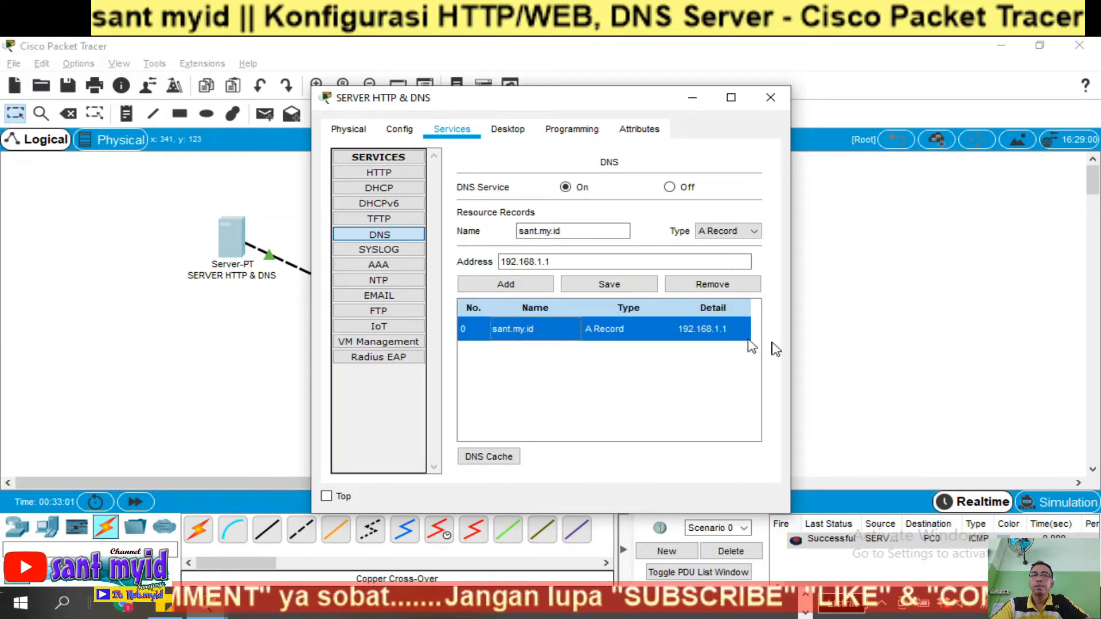
click(858, 337)
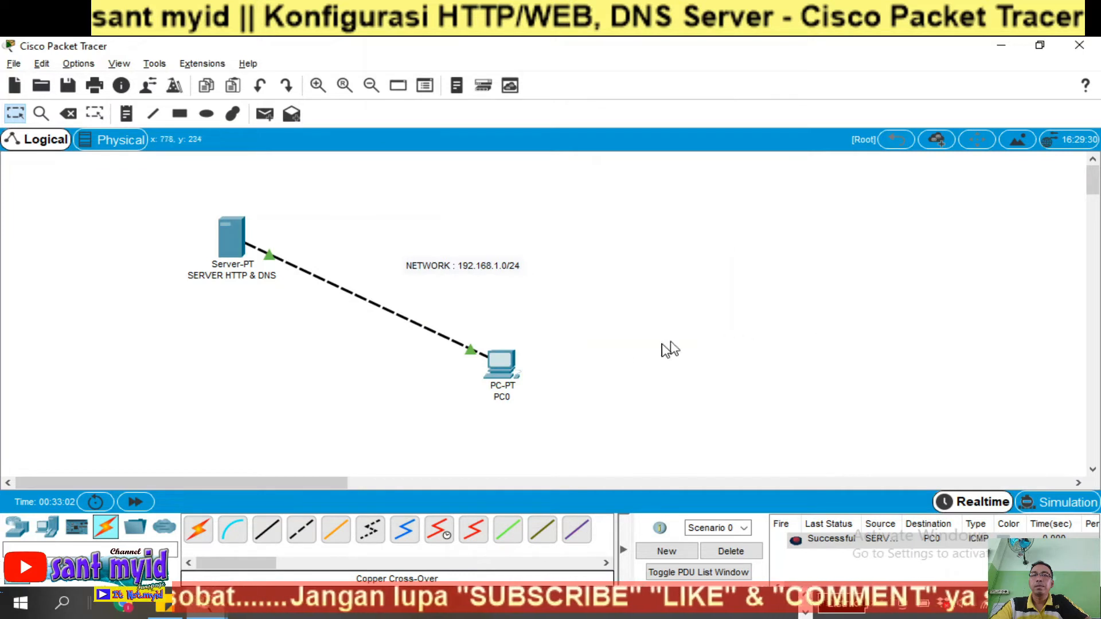
Step: Test name resolution by loading sant.my.id in a fresh Web Browser session on PC0, check the response and return to the workspace
click(499, 364)
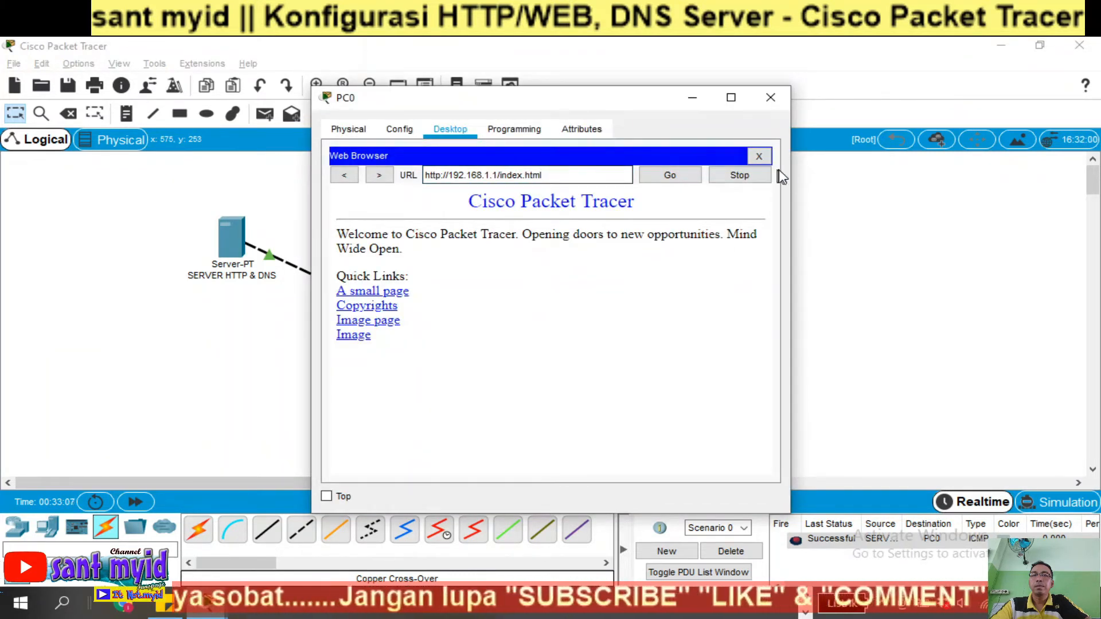
click(759, 153)
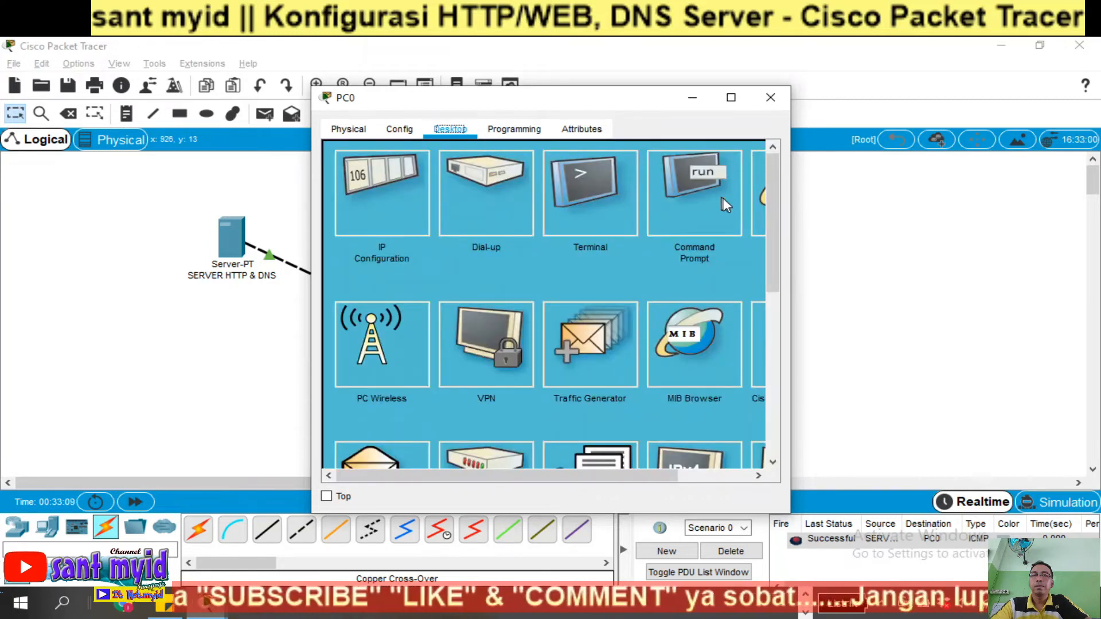
drag(574, 474, 767, 493)
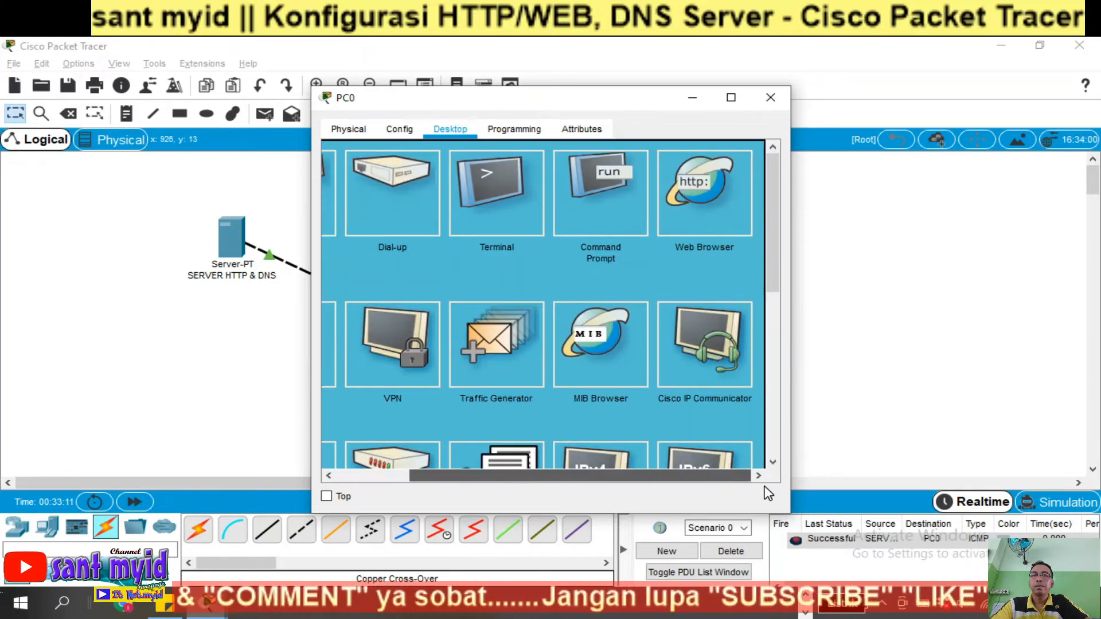
click(719, 200)
click(477, 173)
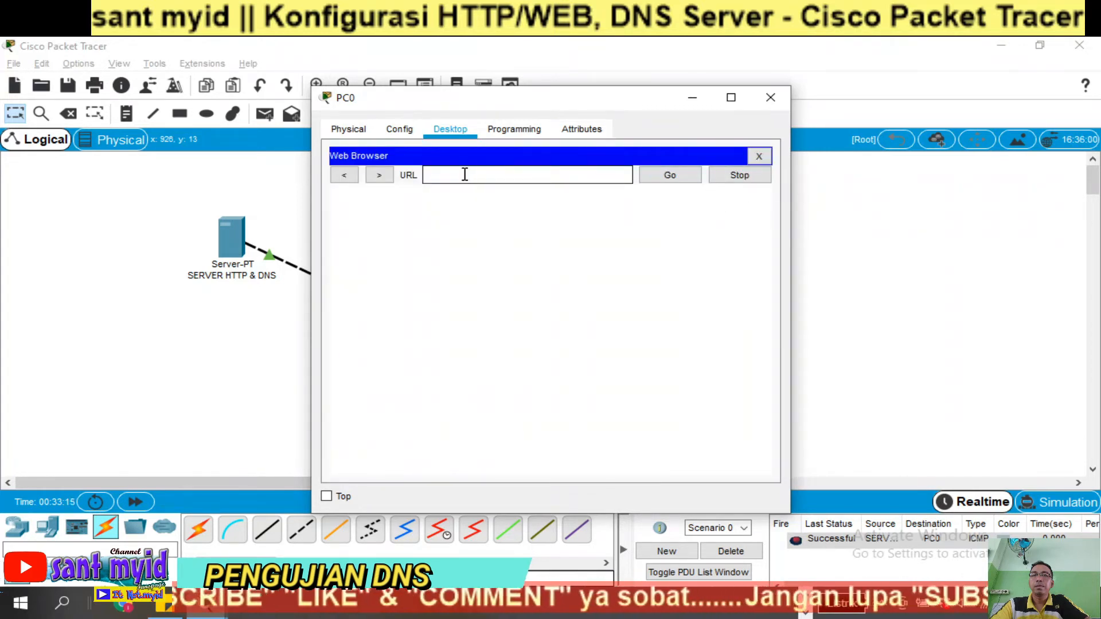
text(san)
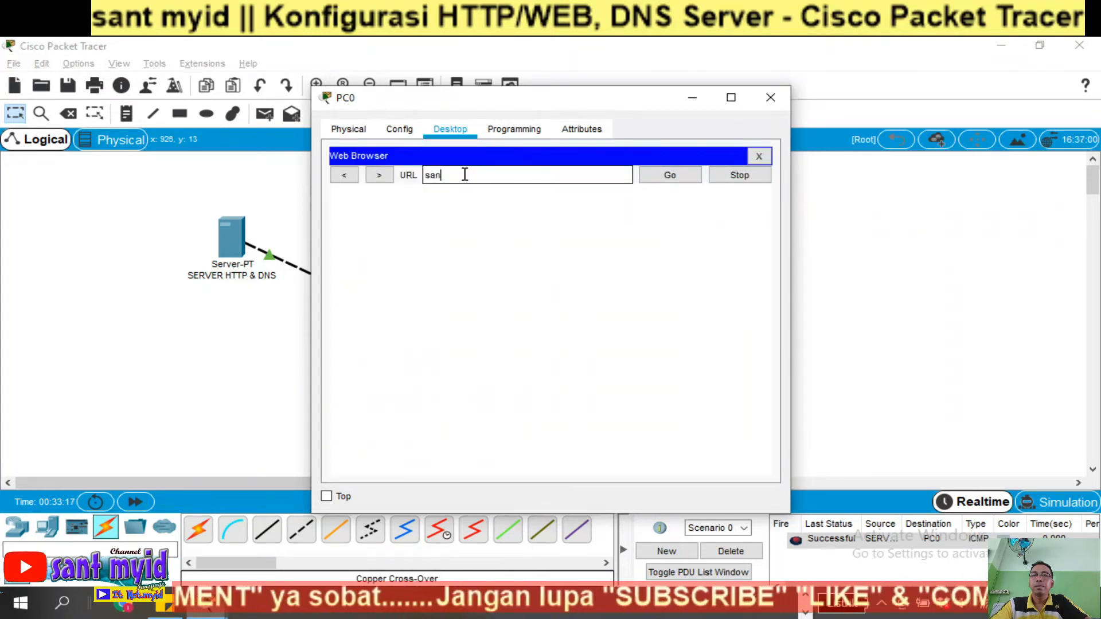
text(t.my)
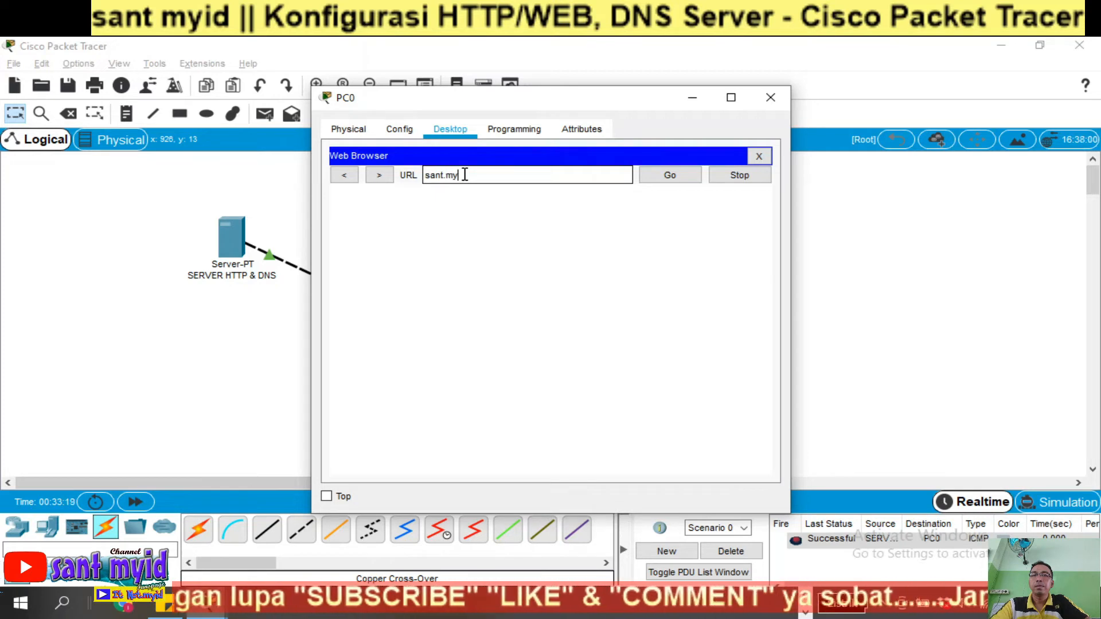
text(.id)
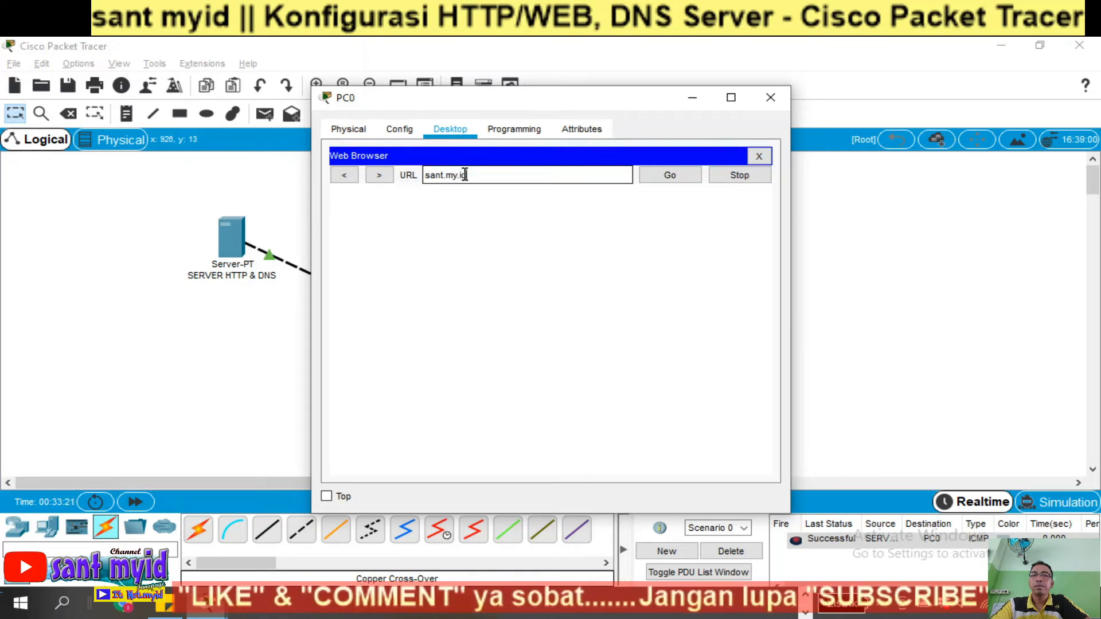
click(654, 176)
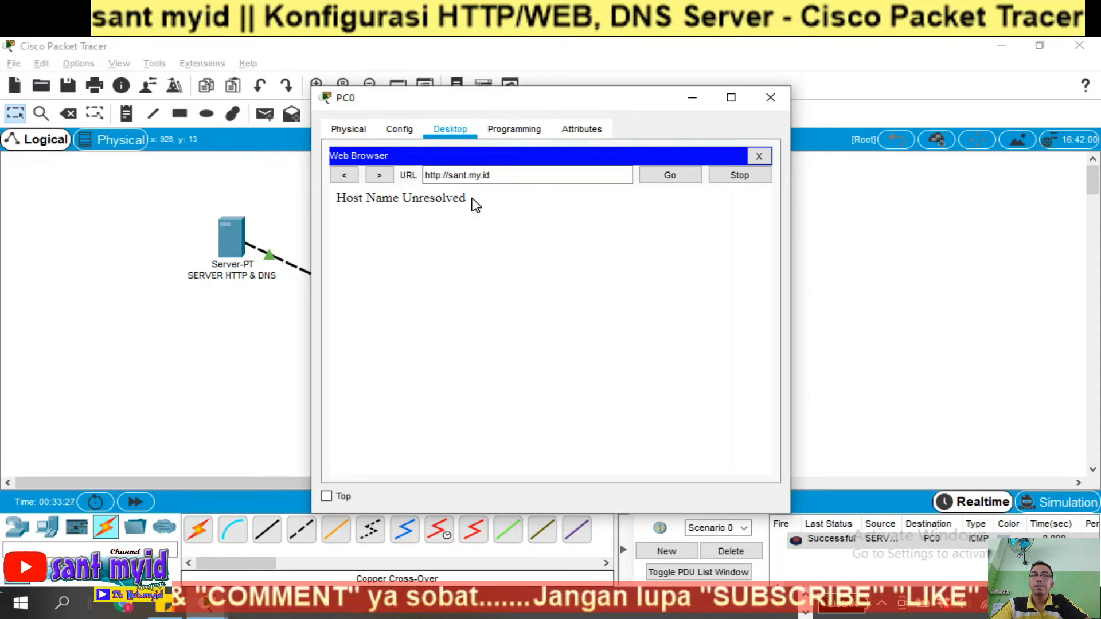
drag(467, 199, 332, 197)
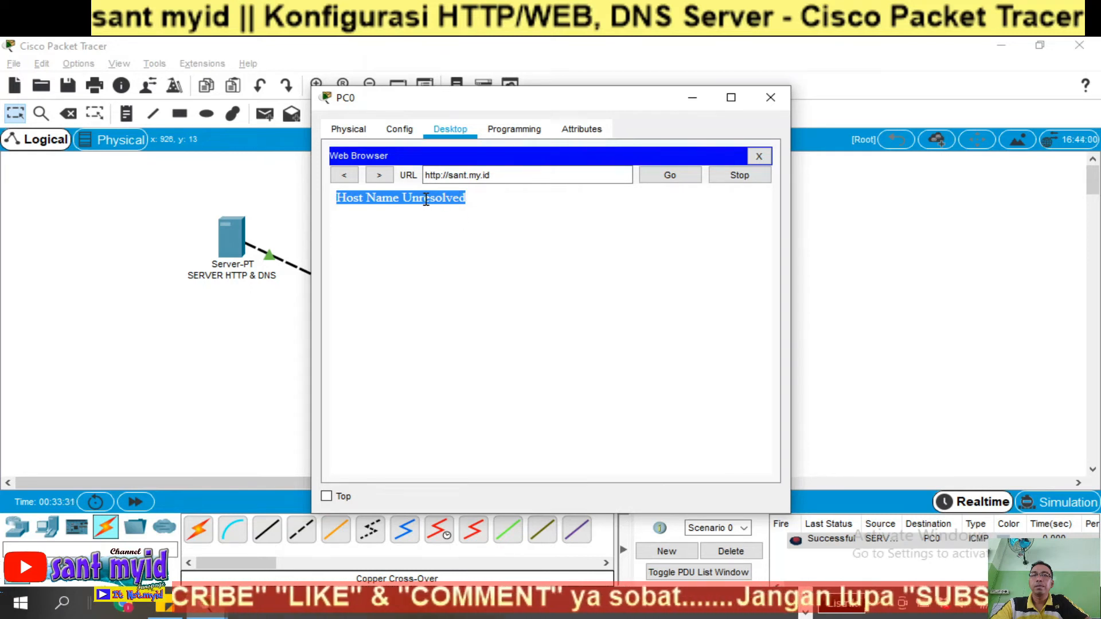
click(248, 338)
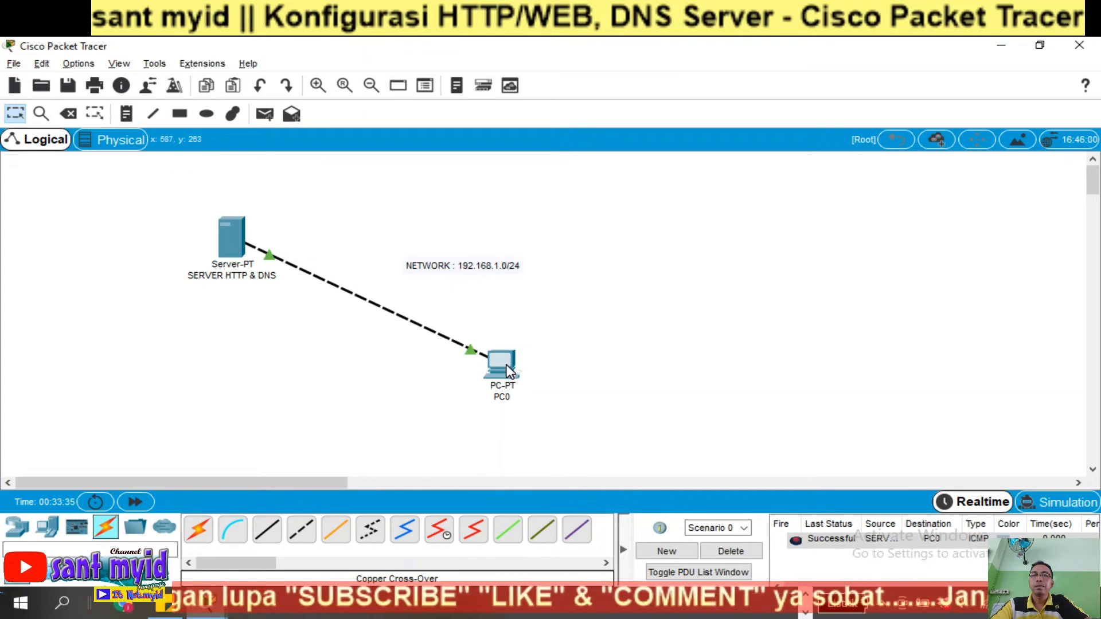